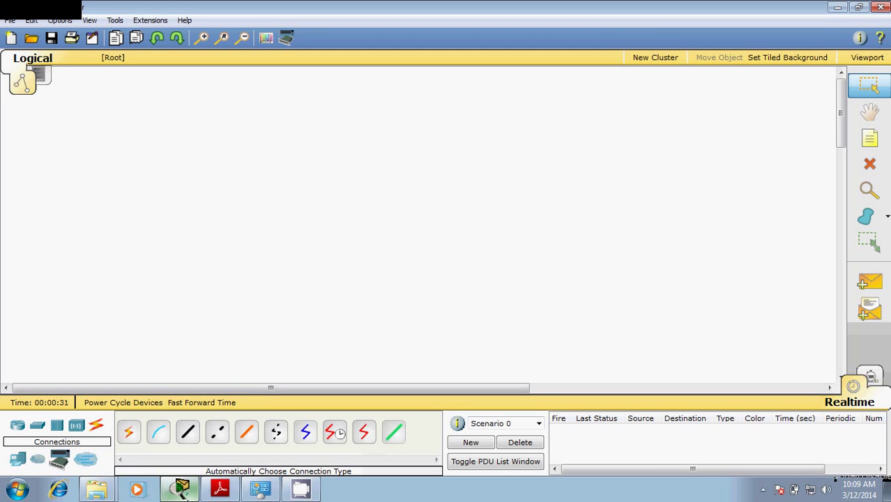
Step: Switch to the syllabus PDF in Adobe Reader and highlight "DHCP and DNS" in practical item 8
left_click(220, 488)
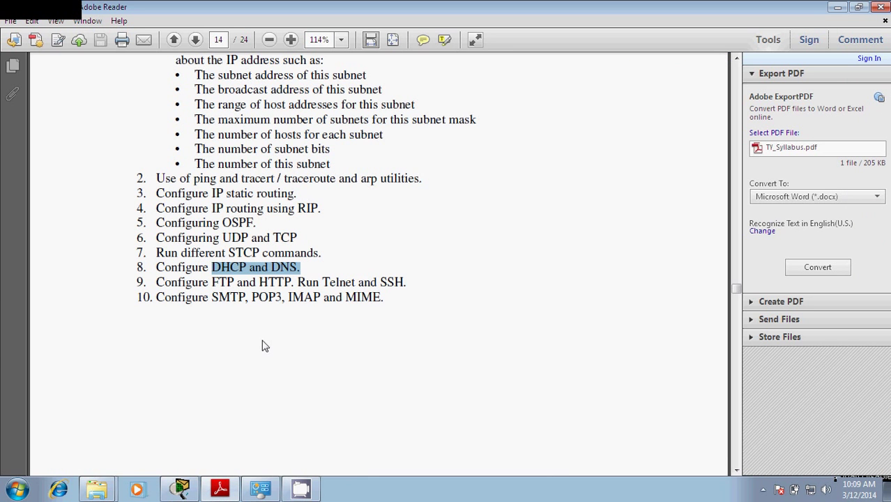
left_click(247, 271)
double_click(233, 269)
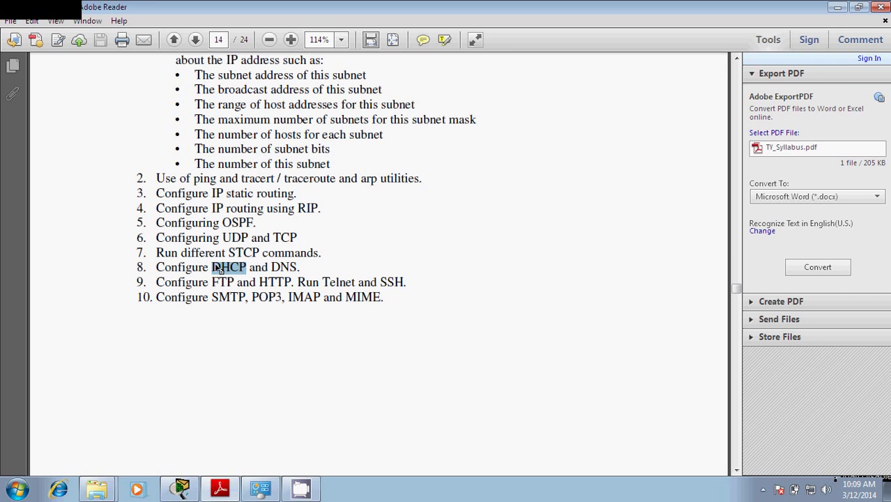
left_click(302, 267)
left_click_drag(303, 267, 212, 268)
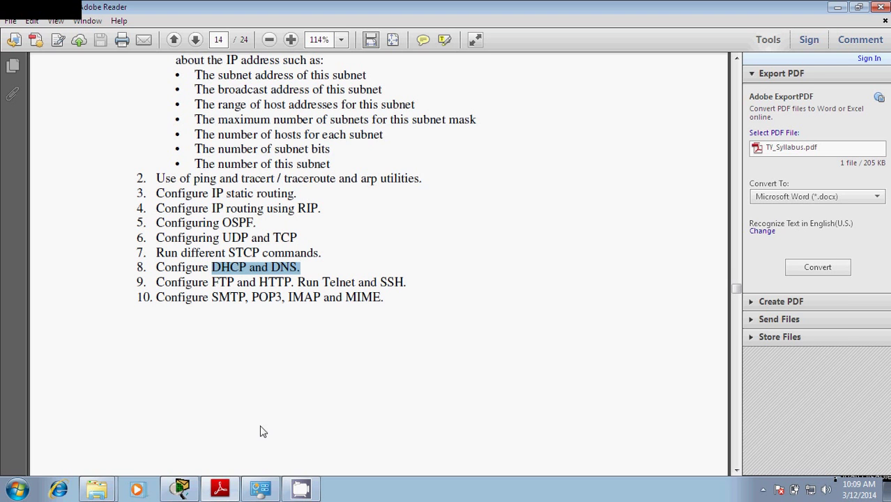
Step: Return to Packet Tracer and place a generic PC, a generic switch and a generic router in a row across the workspace
left_click(183, 492)
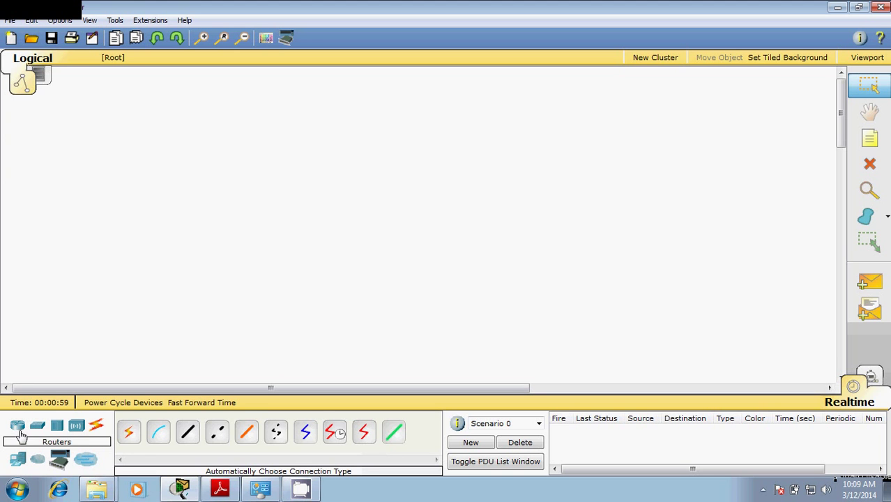
left_click(18, 460)
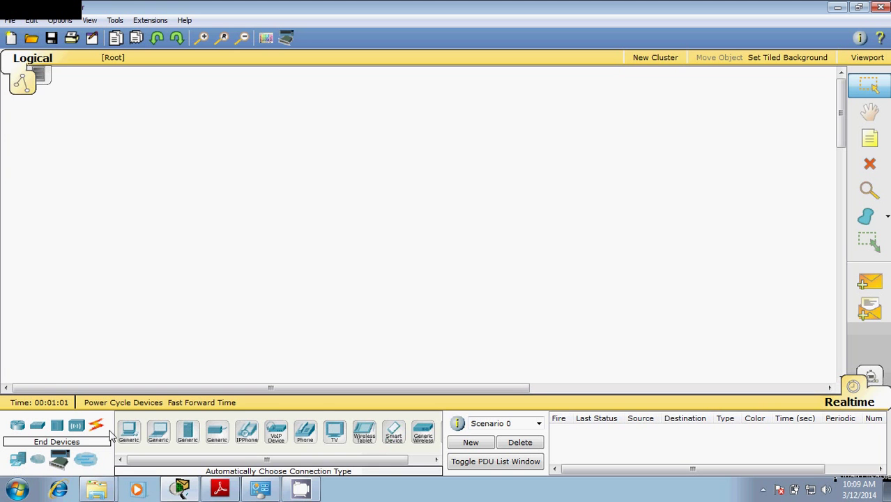
left_click(129, 436)
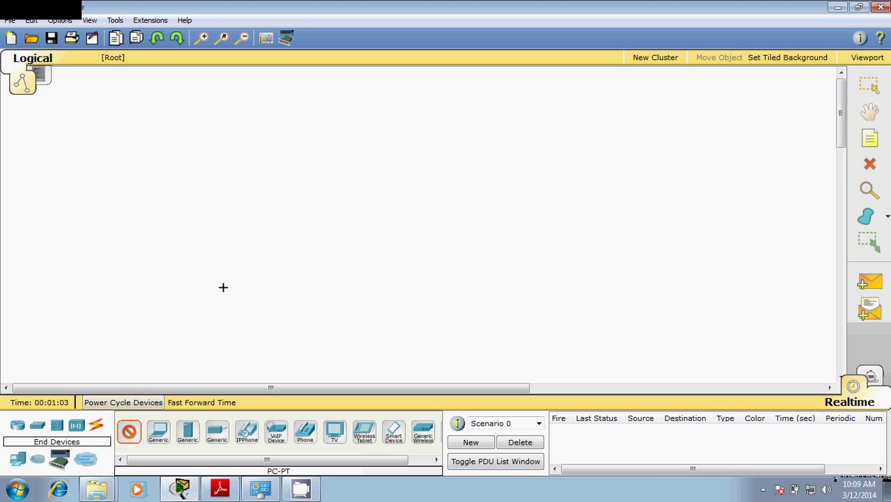
left_click(281, 223)
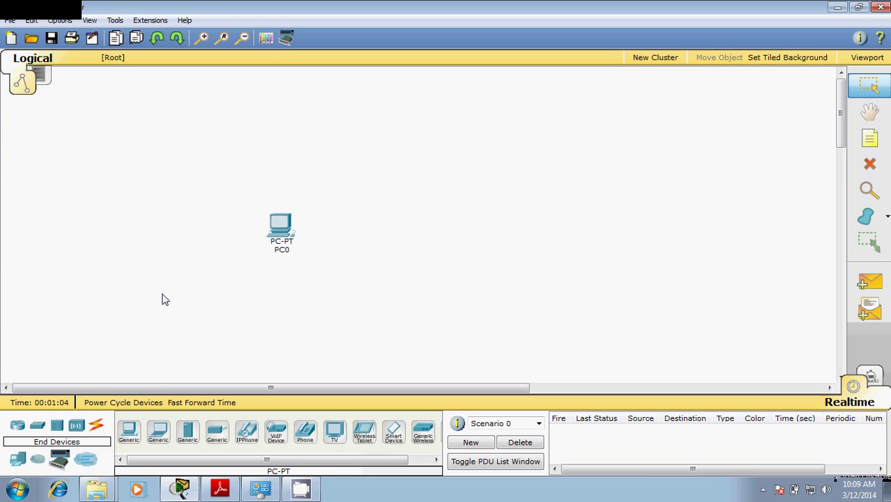
left_click(40, 428)
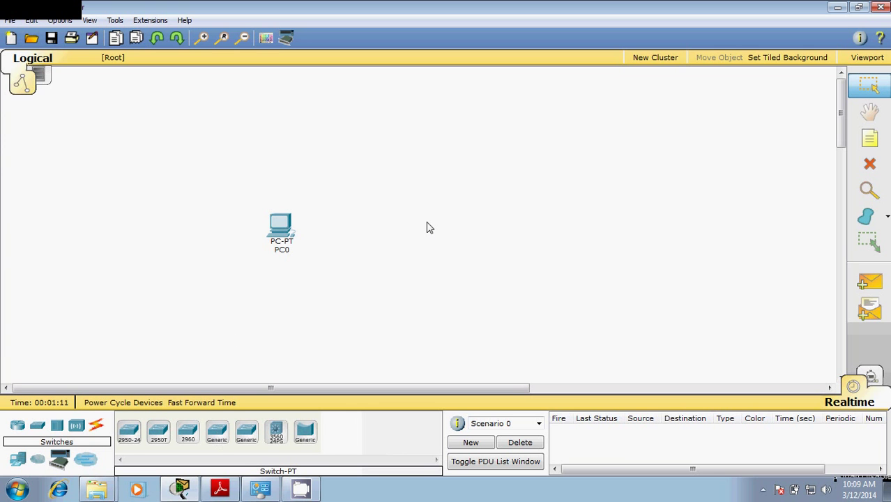
left_click(217, 431)
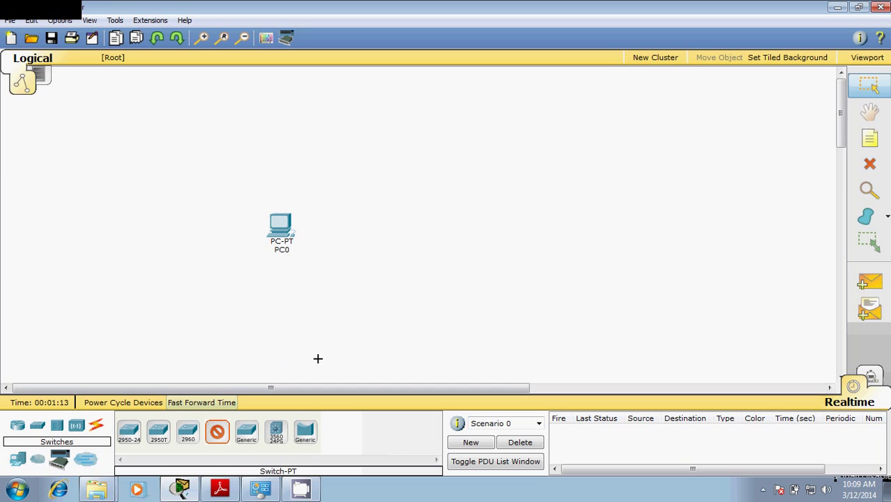
left_click(434, 226)
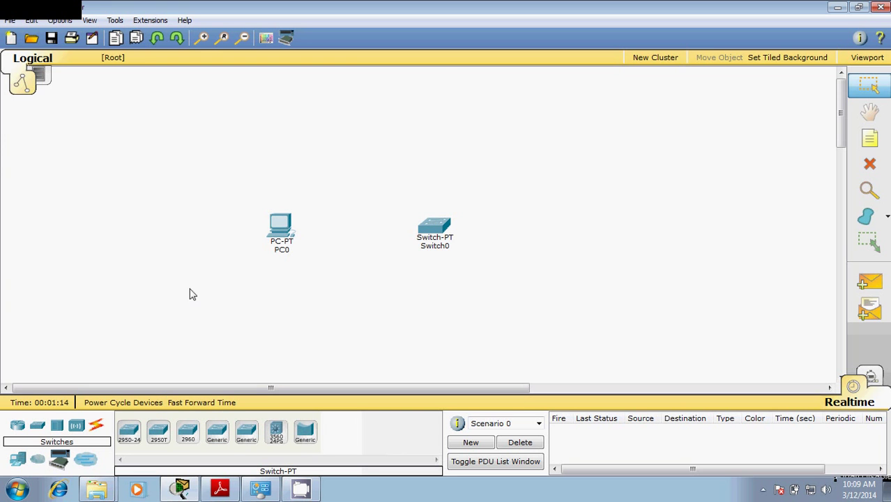
left_click(18, 424)
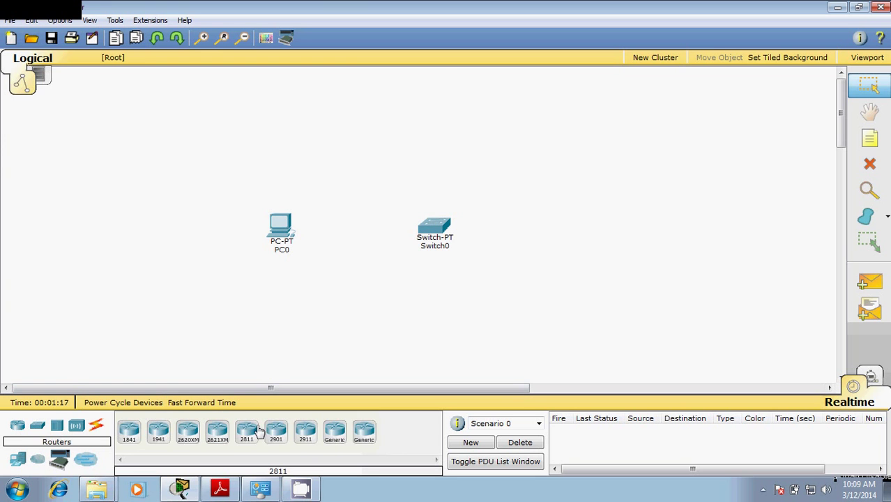
left_click(335, 431)
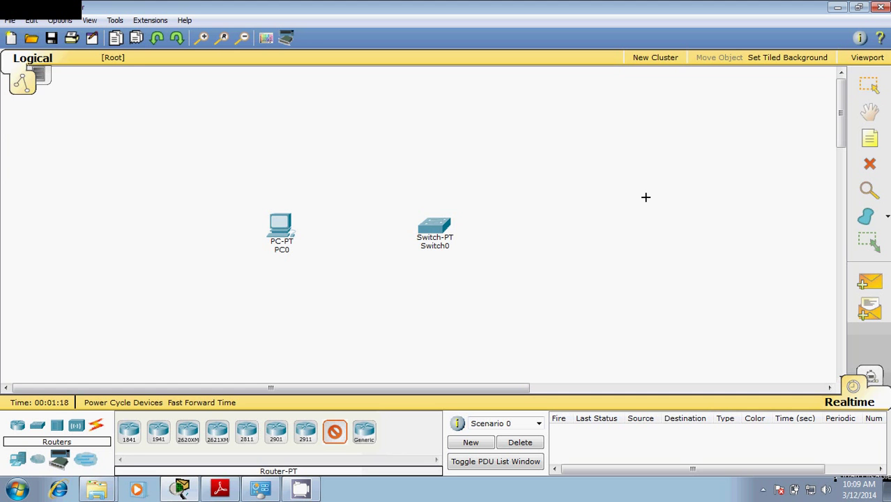
left_click(621, 221)
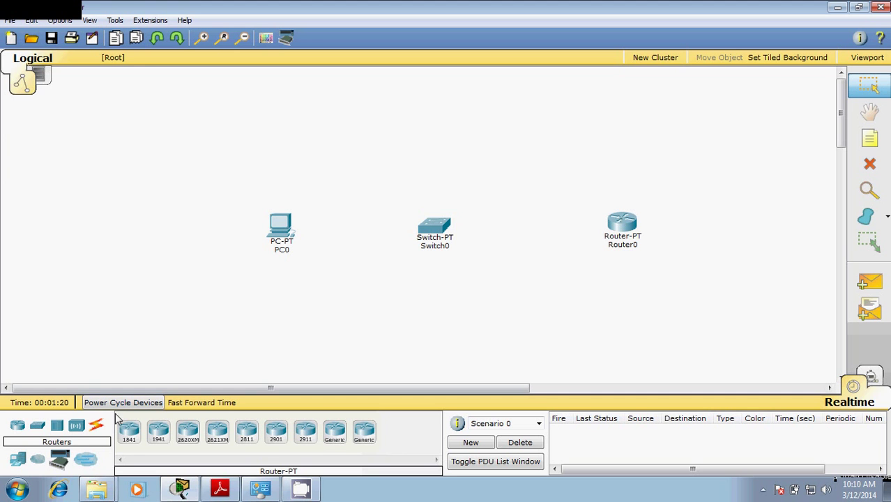
Step: Connect the PC to the switch and the switch to the router with automatically chosen connection types
left_click(97, 426)
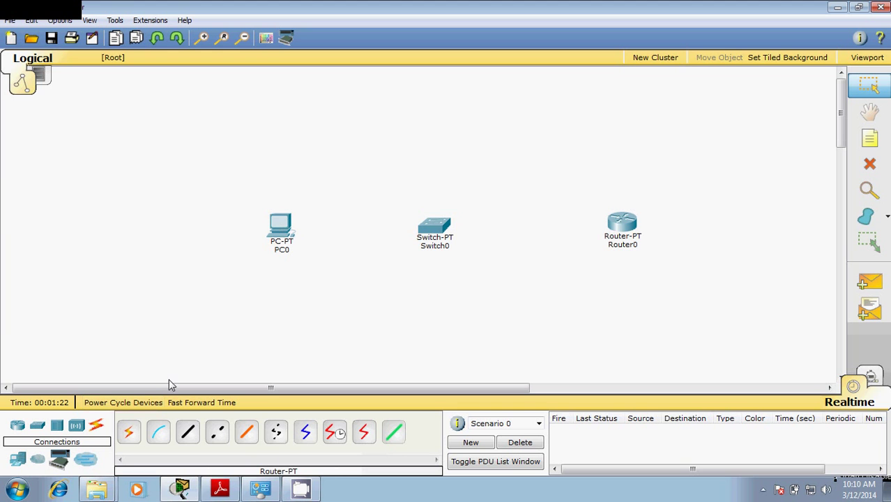
left_click(129, 431)
left_click(280, 226)
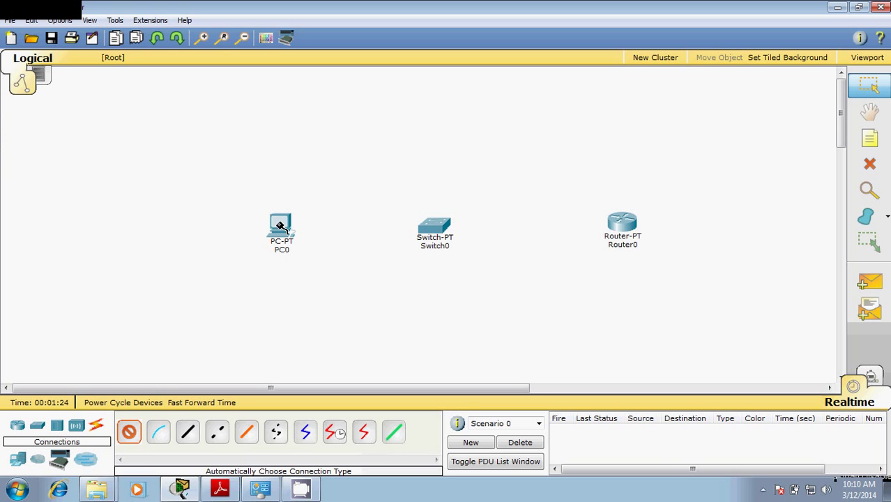
left_click(429, 226)
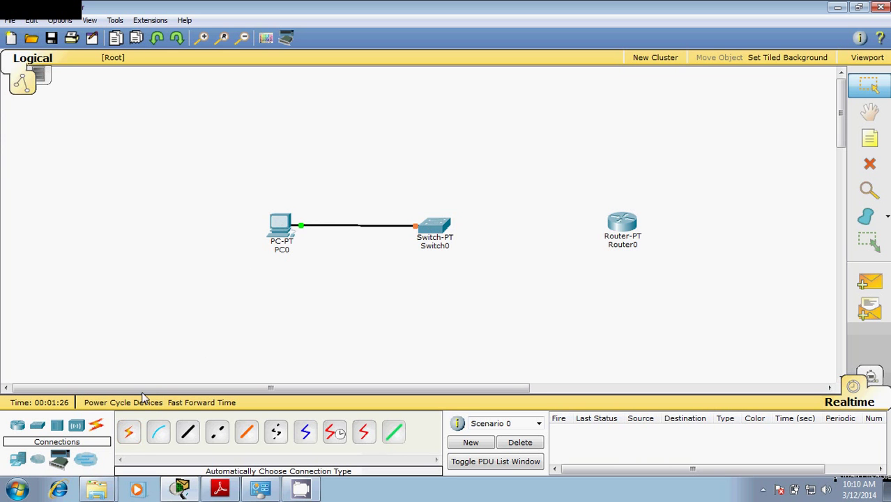
left_click(130, 434)
left_click(436, 225)
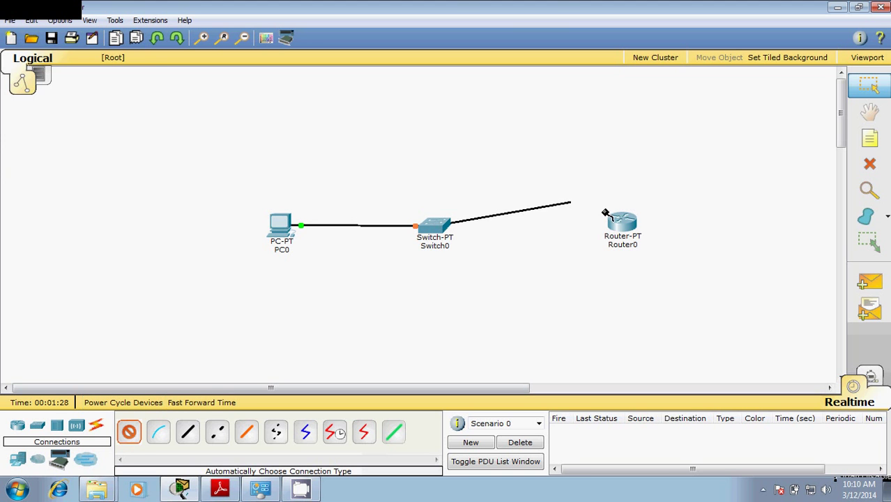
left_click(623, 225)
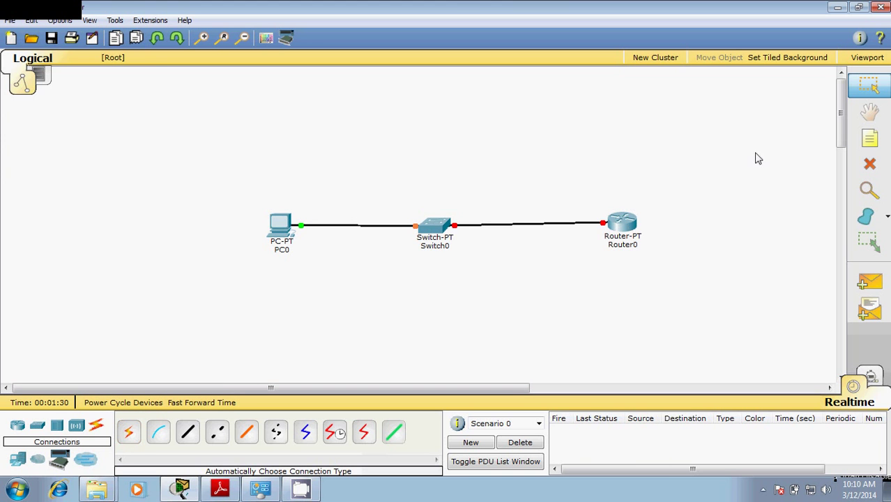
Step: Add a note reading 192.168.1.0 above the link between the PC and the switch
left_click(863, 142)
left_click(355, 184)
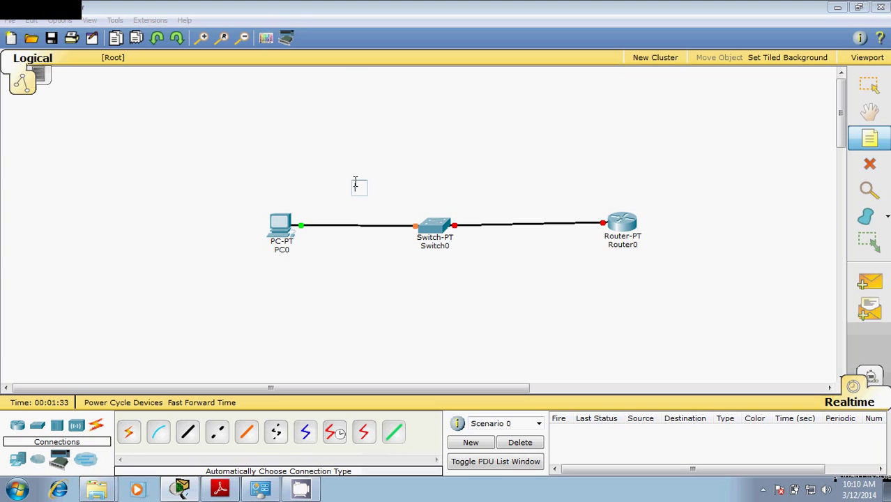
type("192.168.1.0")
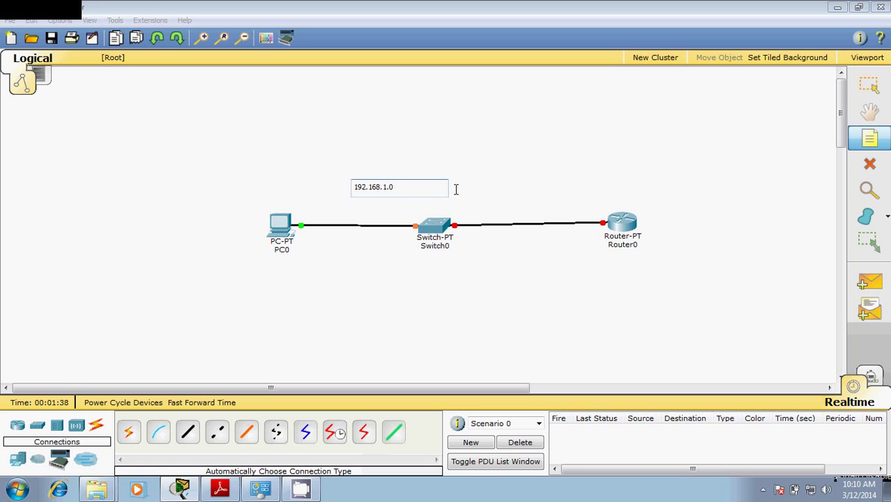
left_click(522, 185)
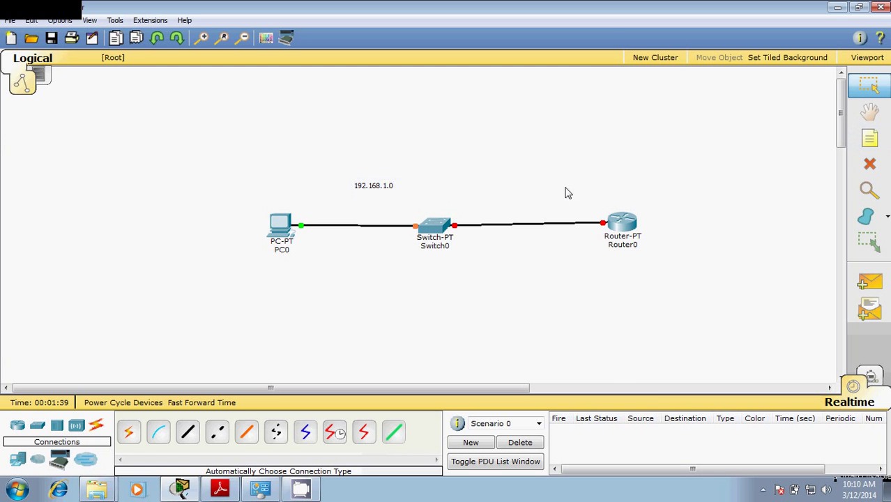
Step: Configure the router's FastEthernet0/0 interface with IP address 192.168.1.1, subnet mask 255.255.255.0 and the port switched on
left_click(615, 222)
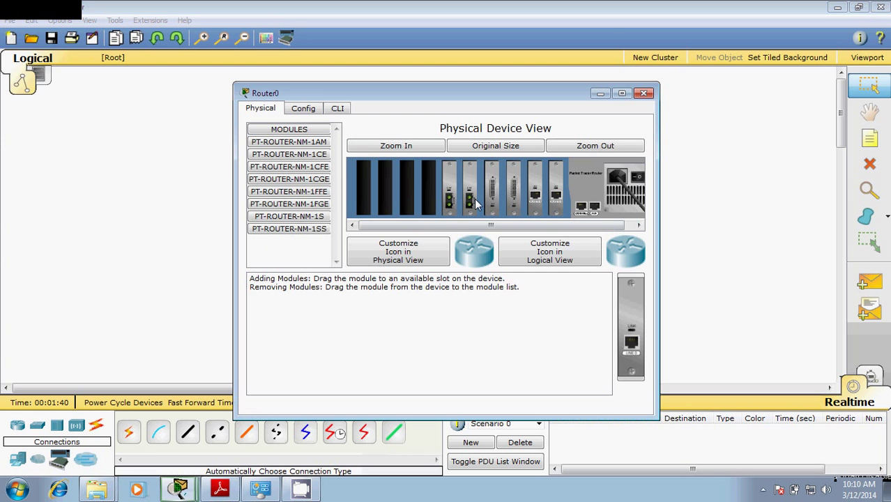
left_click(310, 112)
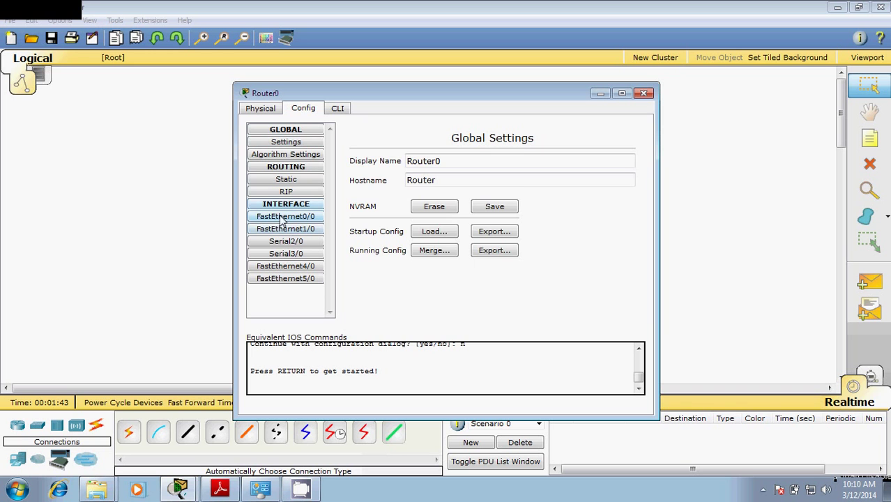
left_click(285, 217)
left_click(575, 256)
type("192.168.1.1")
left_click(579, 272)
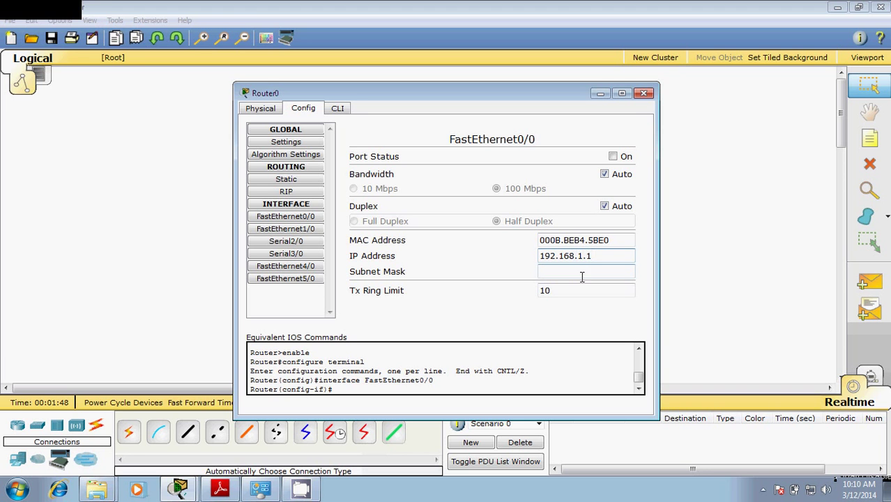
left_click(614, 156)
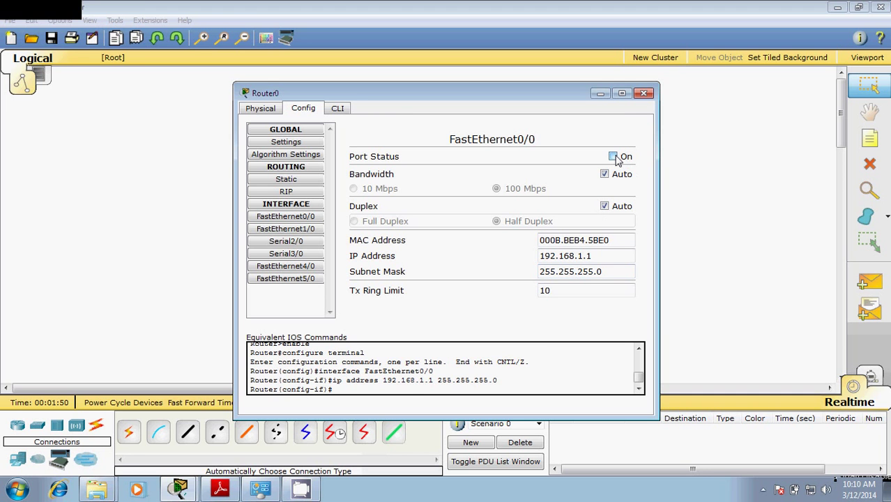
left_click(644, 95)
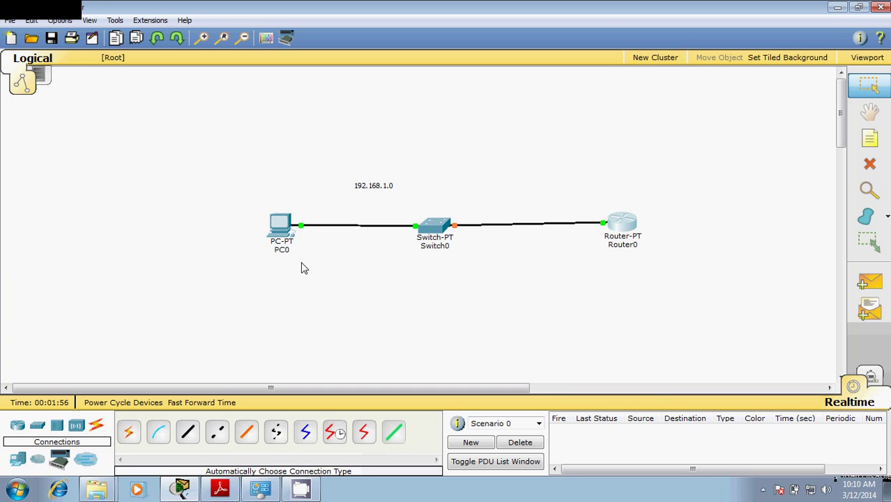
Step: Try to obtain the PC's IPv4 configuration through DHCP, and set it back to static
left_click(281, 227)
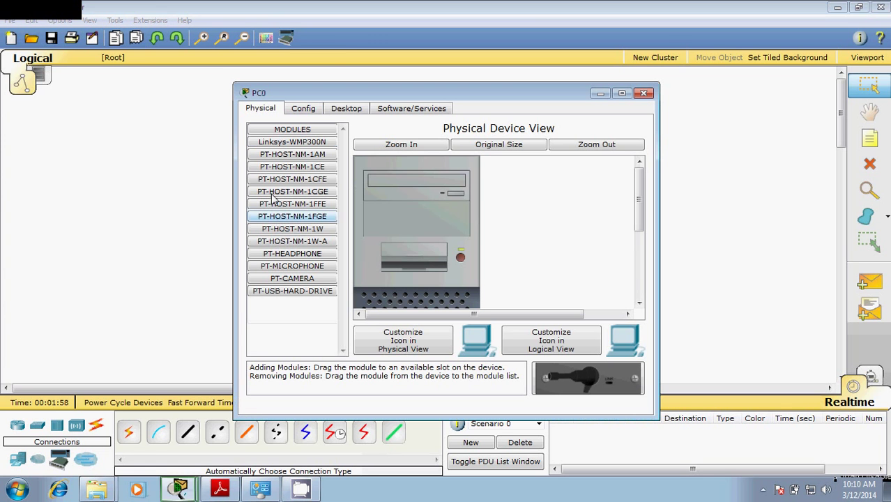
left_click(347, 112)
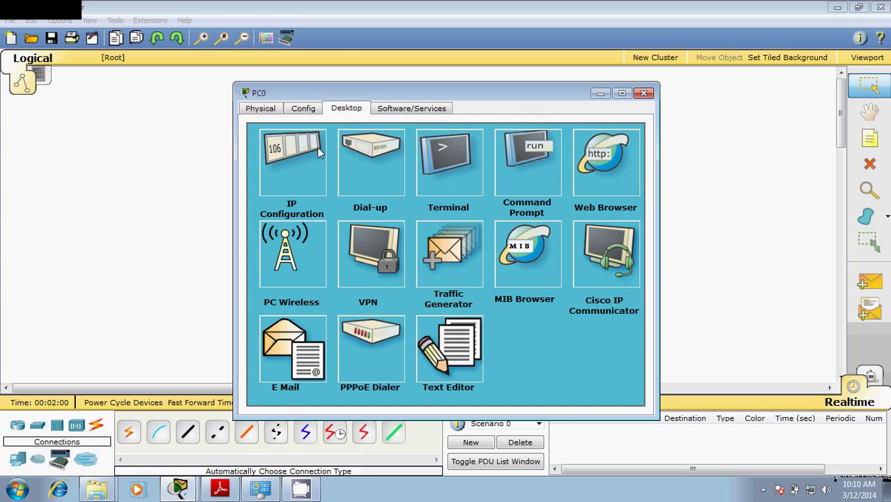
left_click(317, 152)
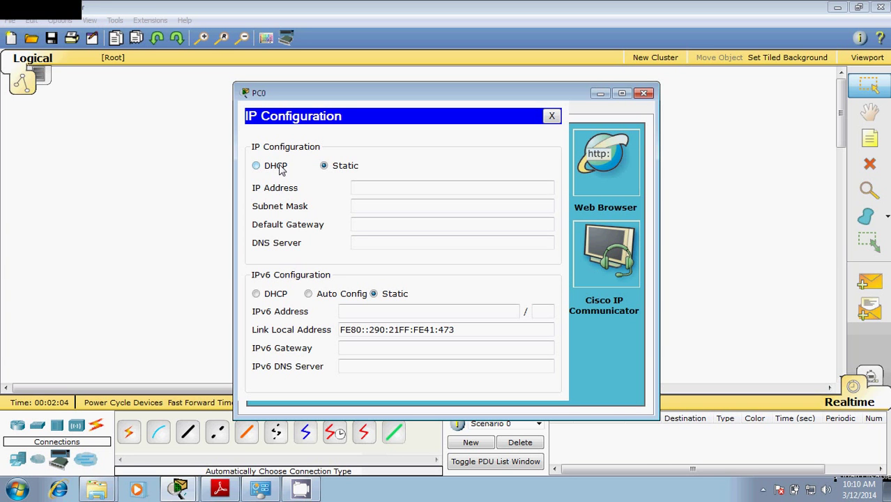
left_click(279, 168)
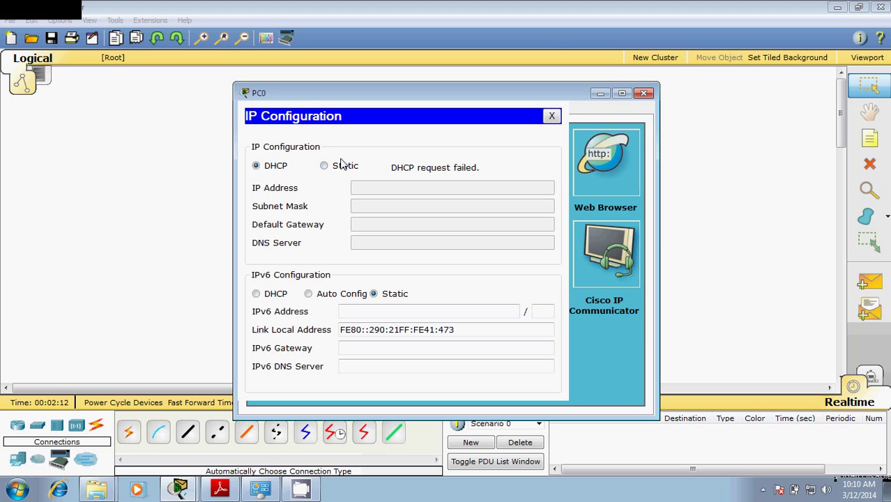
left_click(341, 169)
left_click(643, 93)
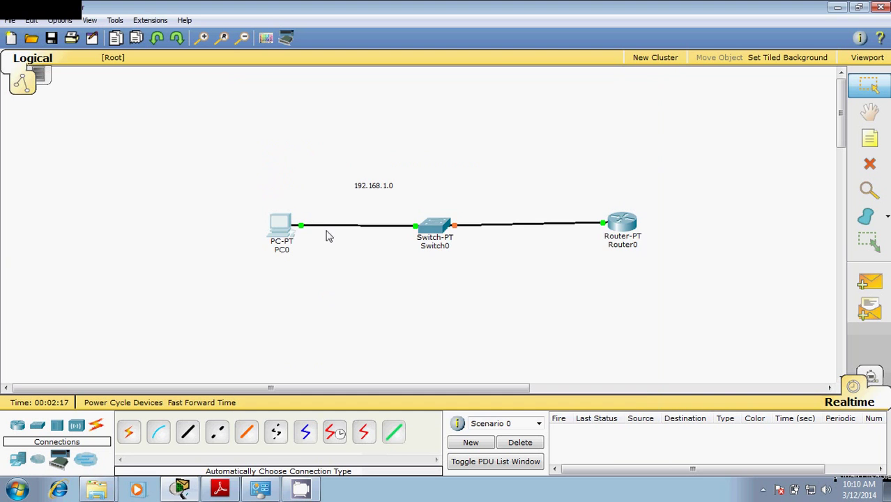
Step: Place a generic server below the switch and rename it DHCP
left_click(18, 459)
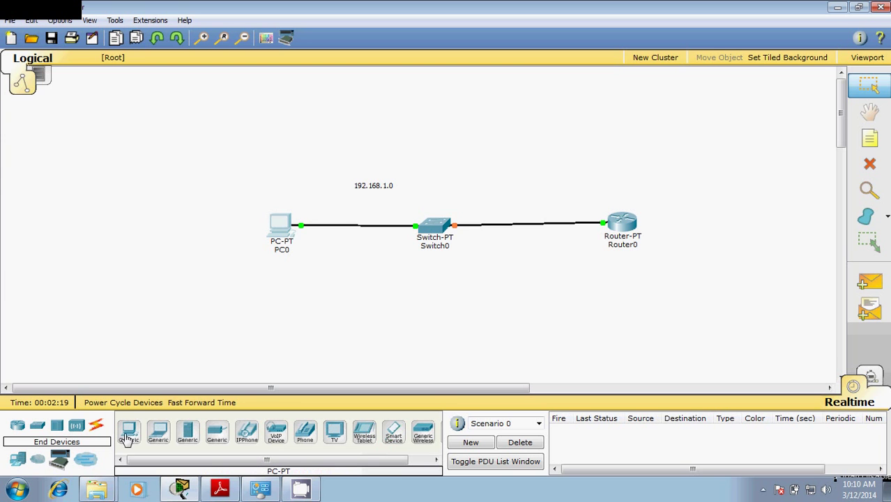
left_click(187, 433)
left_click(431, 326)
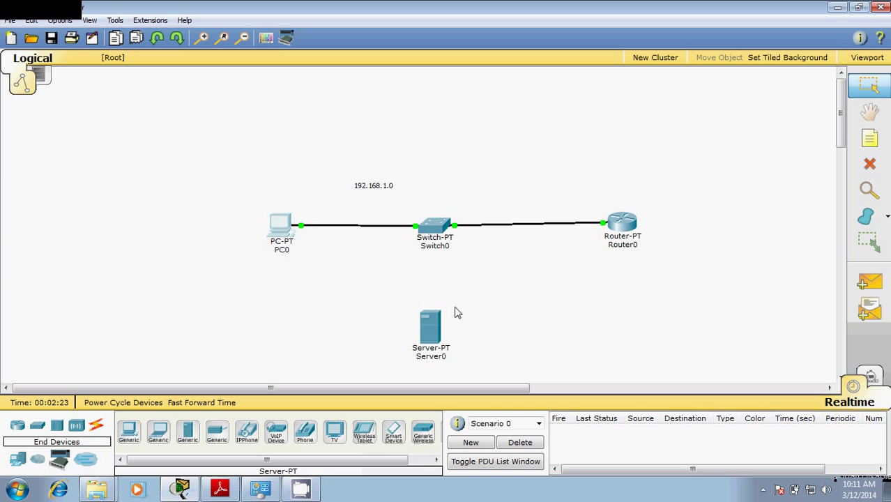
left_click(449, 364)
key("Delete")
key("Delete")
key("Delete")
key("Delete")
key("Delete")
key("Delete")
key("Delete")
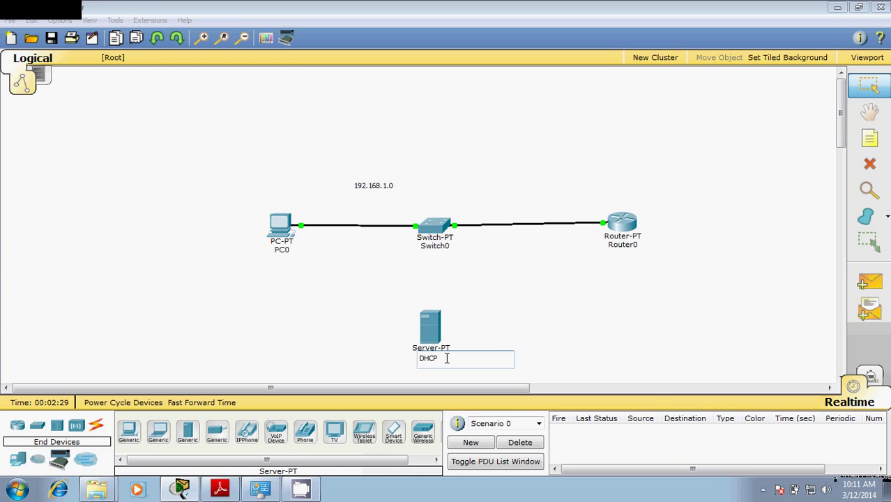
left_click(506, 309)
left_click(434, 328)
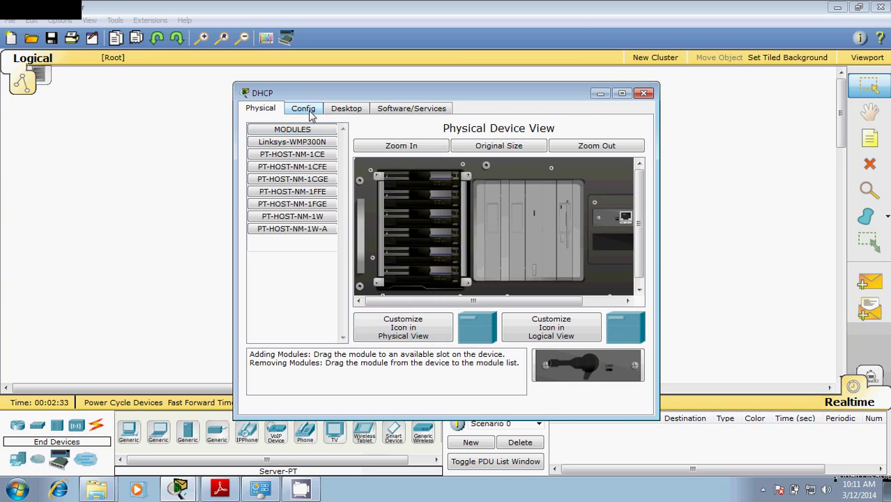
left_click(304, 109)
left_click(343, 112)
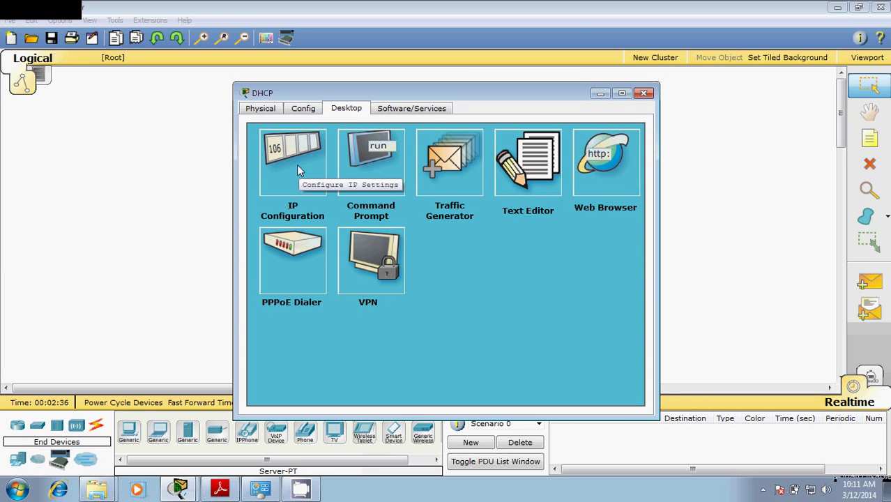
left_click(644, 94)
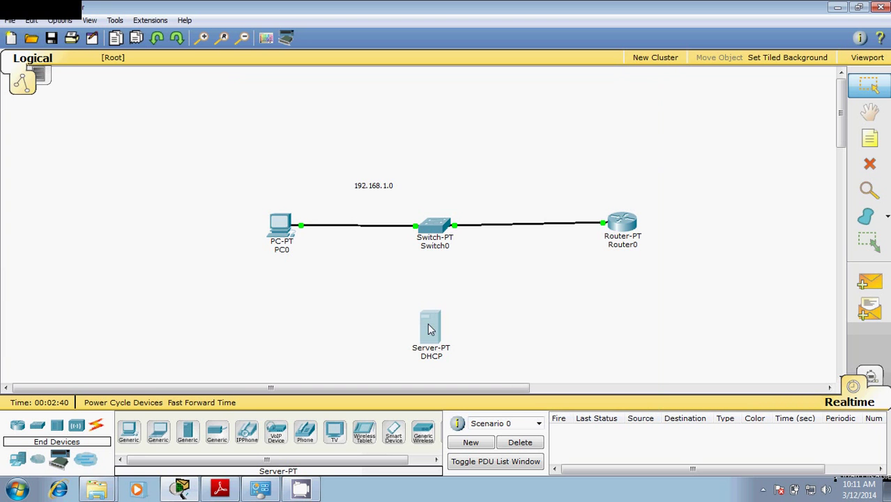
Step: Connect the DHCP server to the switch with the automatically chosen connection type
left_click(96, 425)
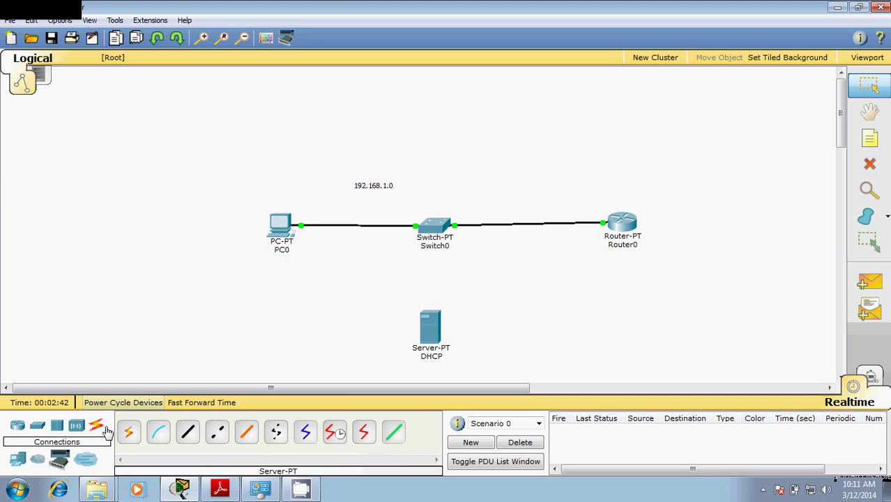
left_click(129, 434)
left_click(428, 323)
left_click(435, 235)
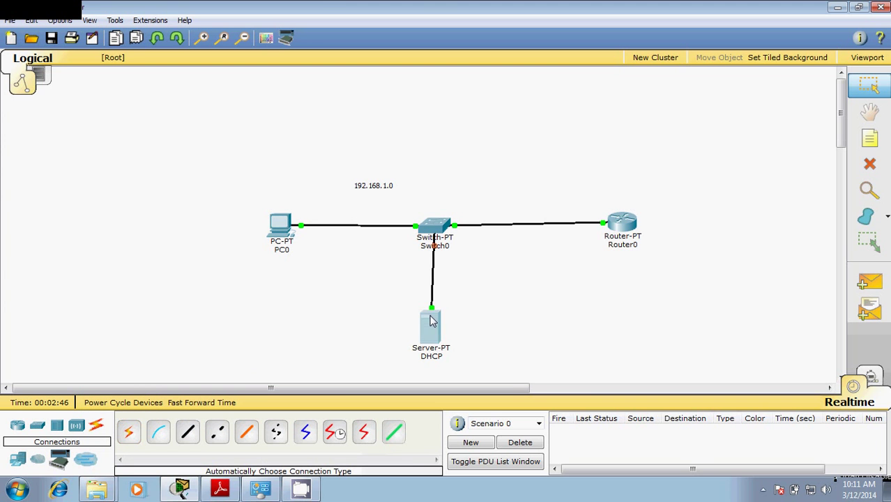
Step: Give the DHCP server static IP address 192.168.1.2, subnet mask 255.255.255.0, default gateway 192.168.1.1 and DNS server 192.168.1.55
left_click(430, 325)
left_click(295, 165)
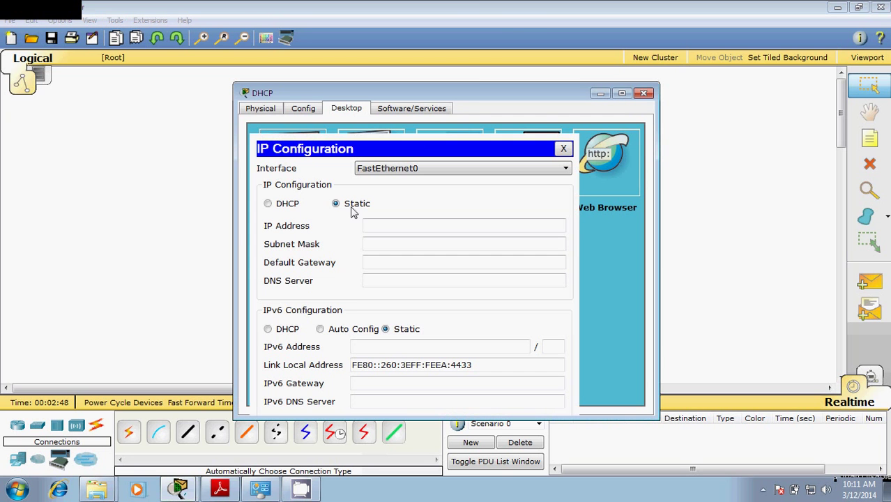
left_click(377, 226)
type("192.168.1.2")
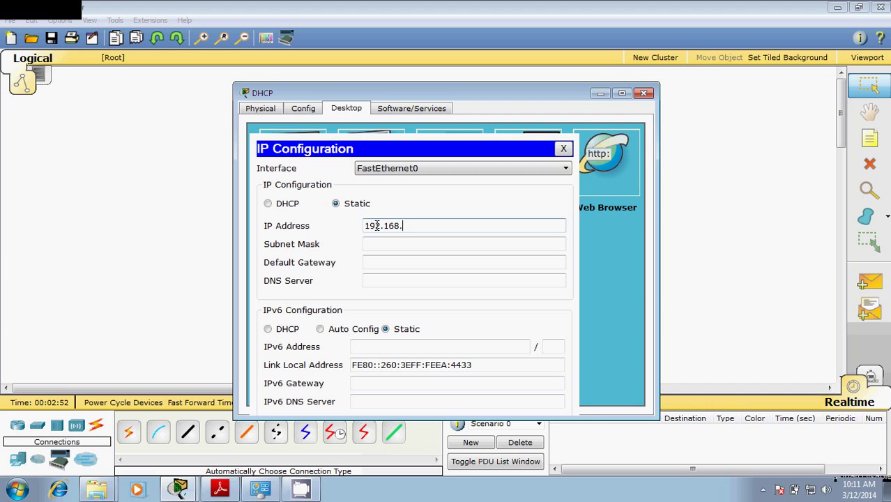
left_click(423, 243)
left_click(426, 261)
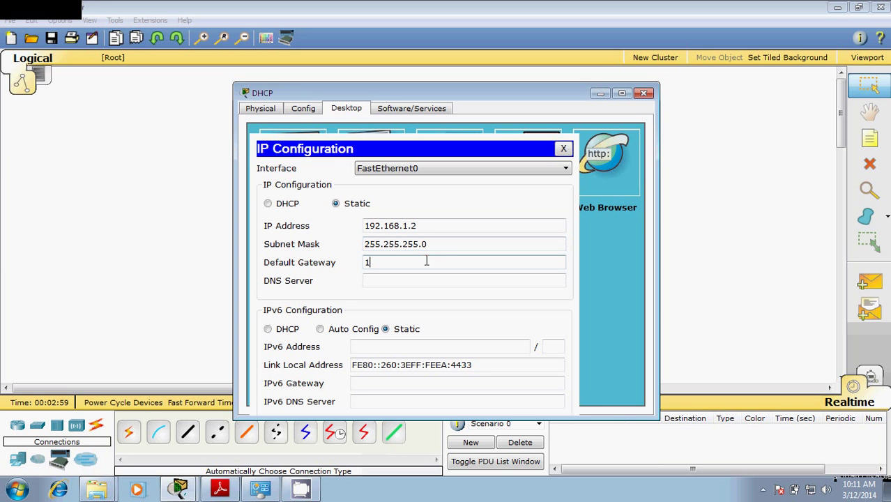
type("192.168.1")
left_click(422, 283)
type("192.168.1.55")
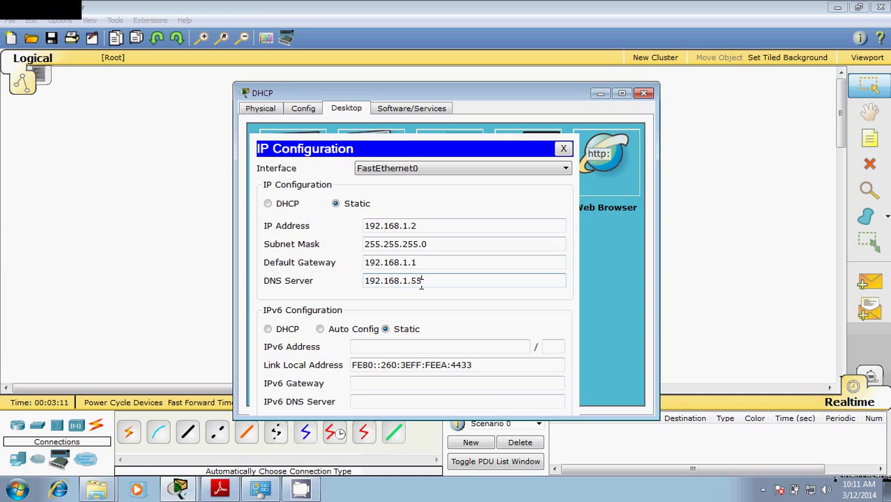
left_click_drag(446, 280, 370, 281)
left_click(564, 149)
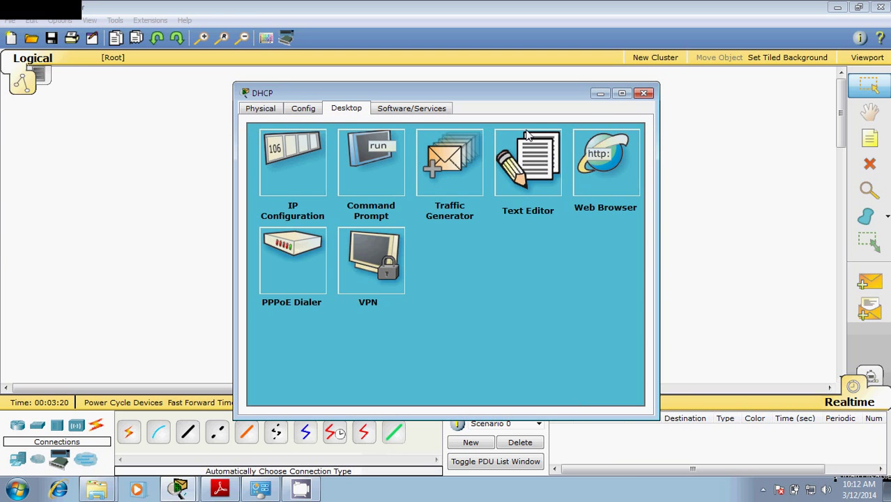
Step: Turn off the HTTP service on the DHCP server
left_click(305, 109)
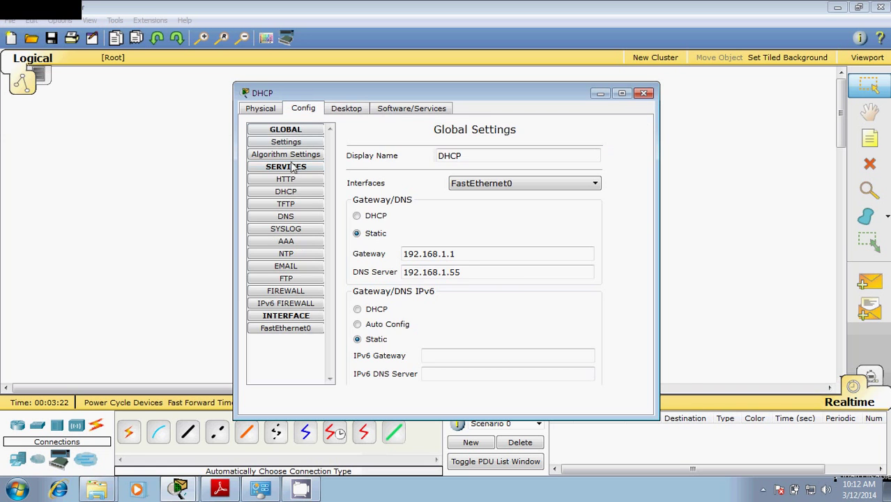
left_click(302, 183)
left_click(423, 179)
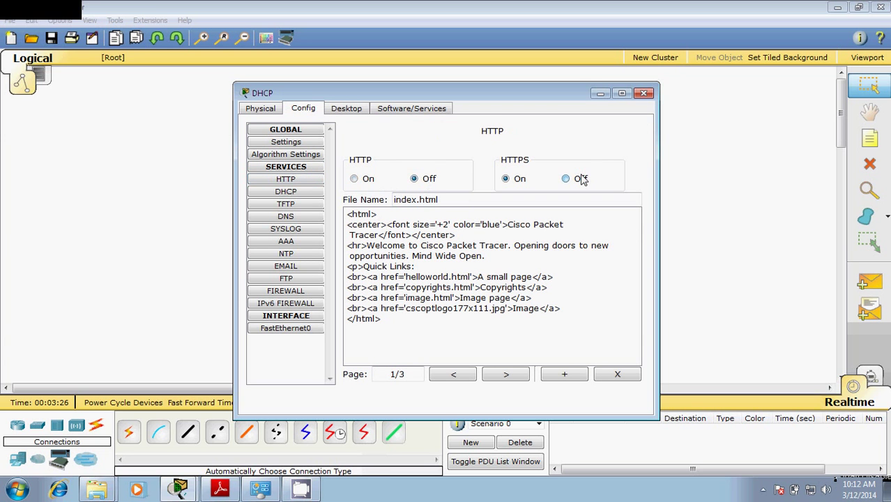
Step: Fill in the server's DHCP pool settings with a custom pool name, default gateway 192.168.1.1, DNS server 192.168.1.55 and a start address
left_click(293, 192)
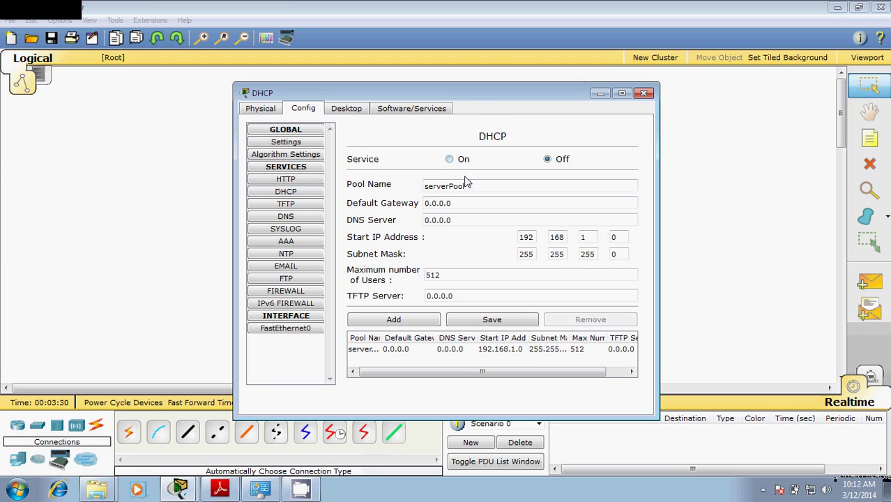
left_click_drag(471, 186, 422, 198)
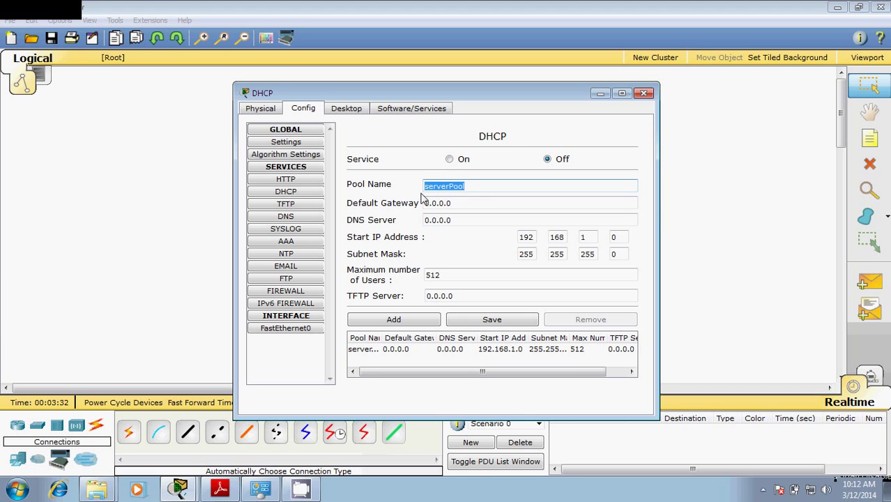
type("Navin")
left_click(456, 202)
left_click_drag(457, 202, 418, 201)
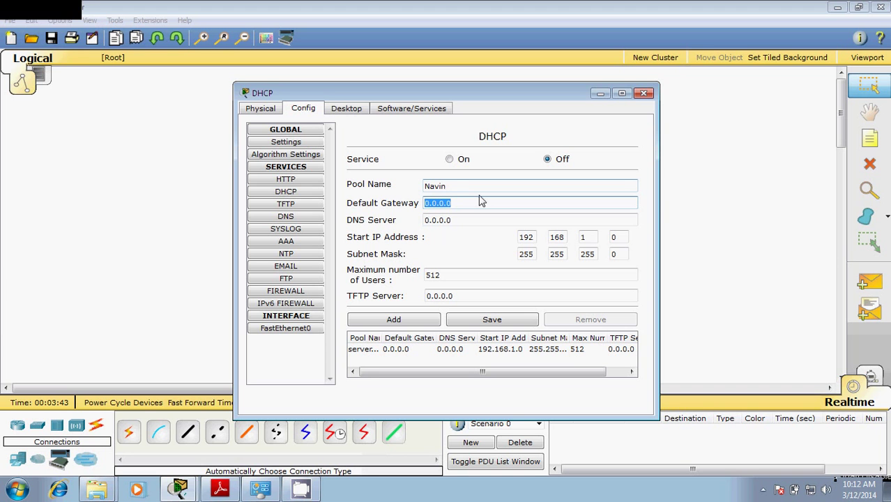
type("192.168.1.1")
left_click(475, 218)
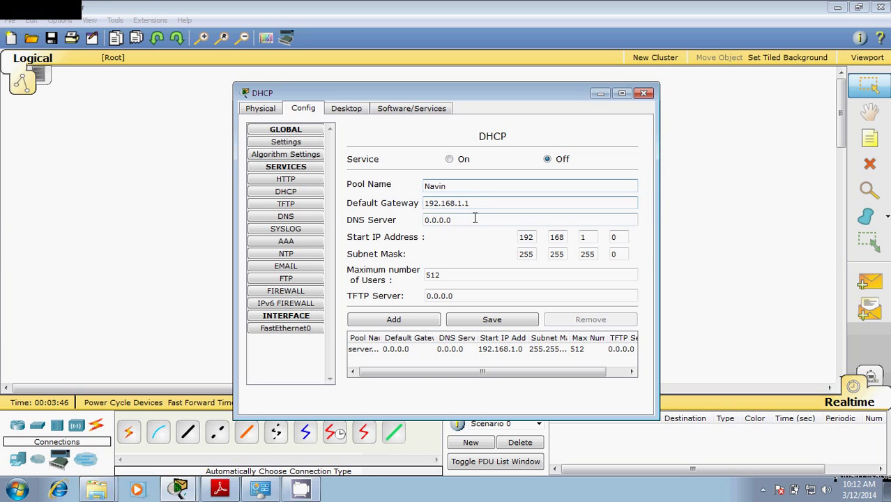
type("192.168.1.55")
left_click(617, 239)
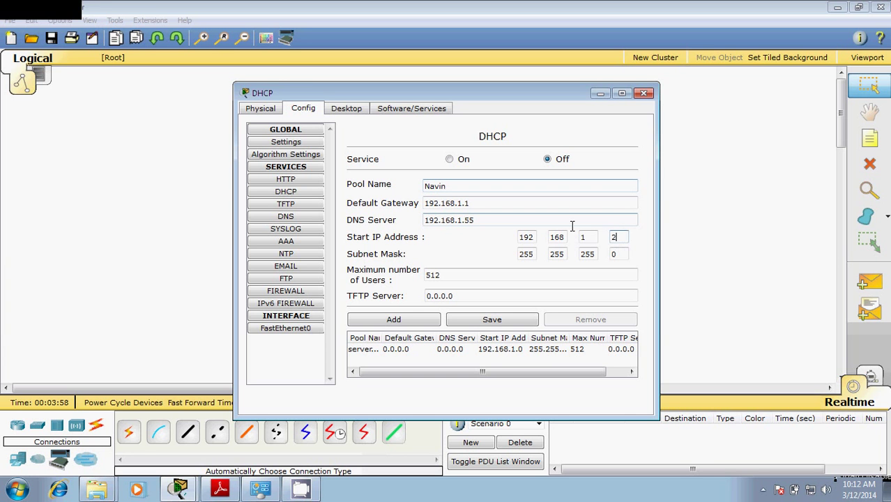
type("3")
left_click(314, 206)
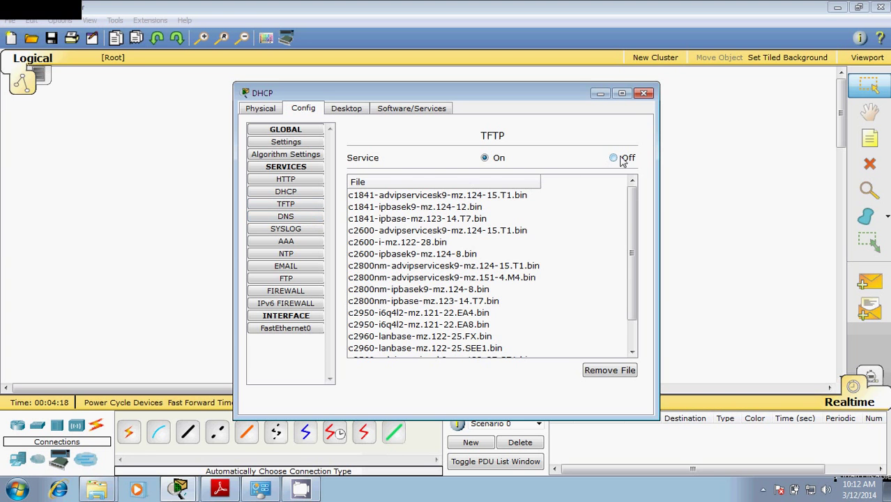
left_click(312, 218)
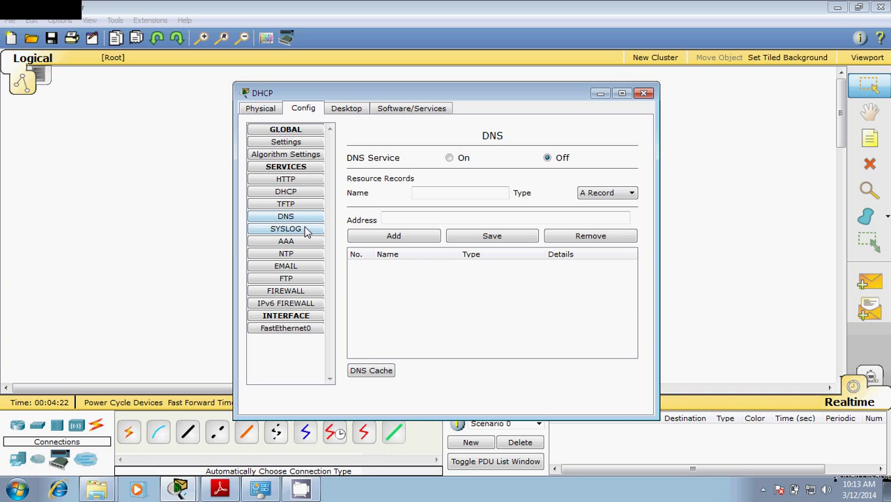
left_click(296, 331)
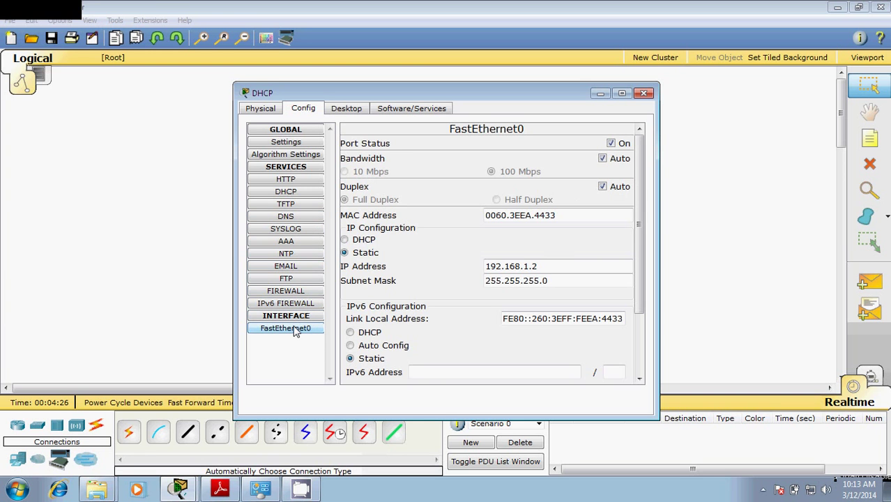
Step: Enter a person's first name as the pool name in the server's DHCP service settings
left_click(286, 192)
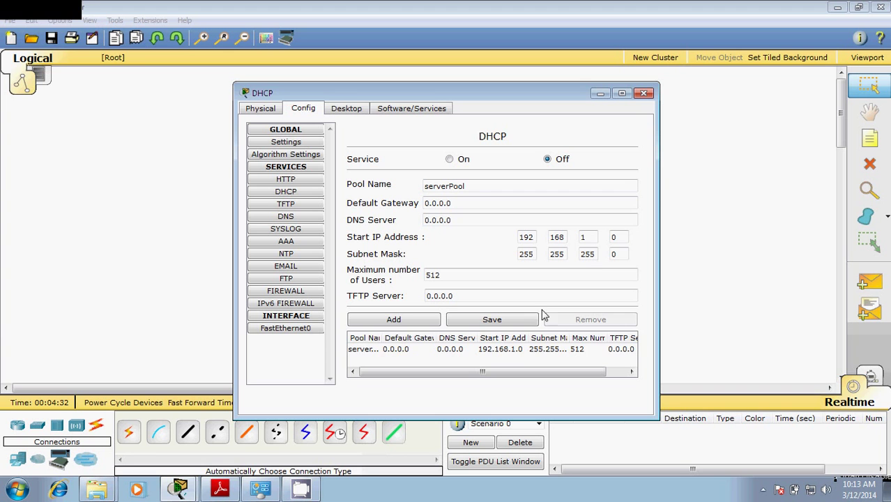
left_click(507, 350)
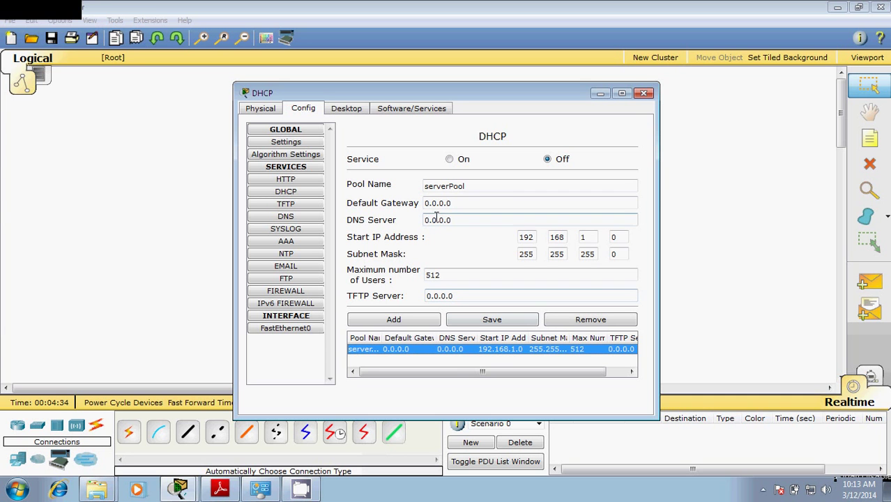
left_click(479, 185)
double_click(480, 186)
type("Navin")
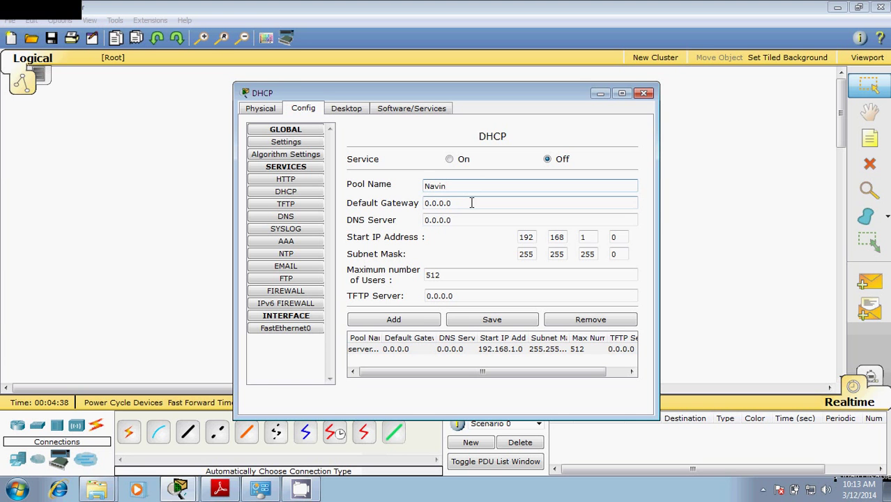
Step: Set the DHCP pool's default gateway to 192.168.1.1 and its DNS server to 192.168.1.55
left_click(468, 202)
key("BackSpace")
key("BackSpace")
key("BackSpace")
key("BackSpace")
key("BackSpace")
key("BackSpace")
key("BackSpace")
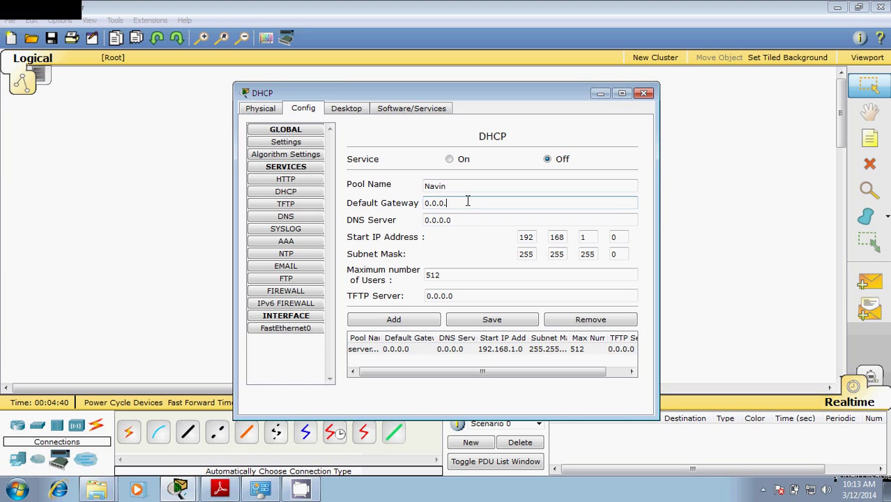
type("192.168.1.1")
key("Tab")
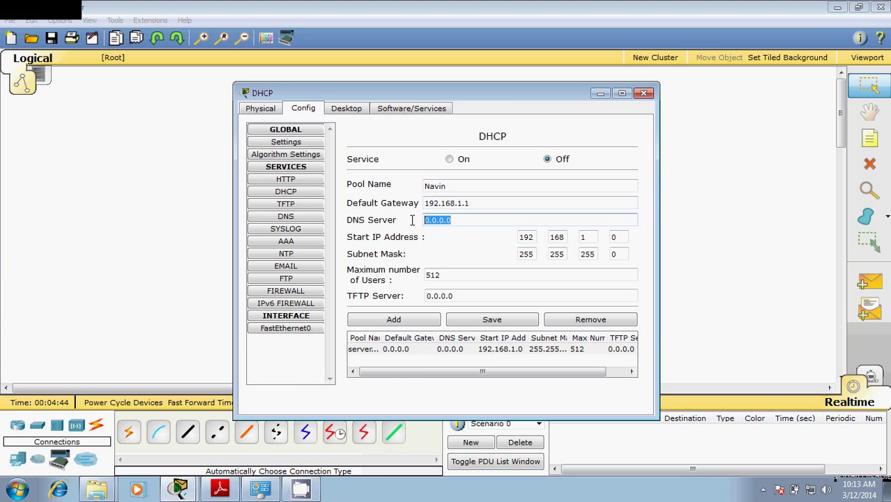
type("192.168.1.55")
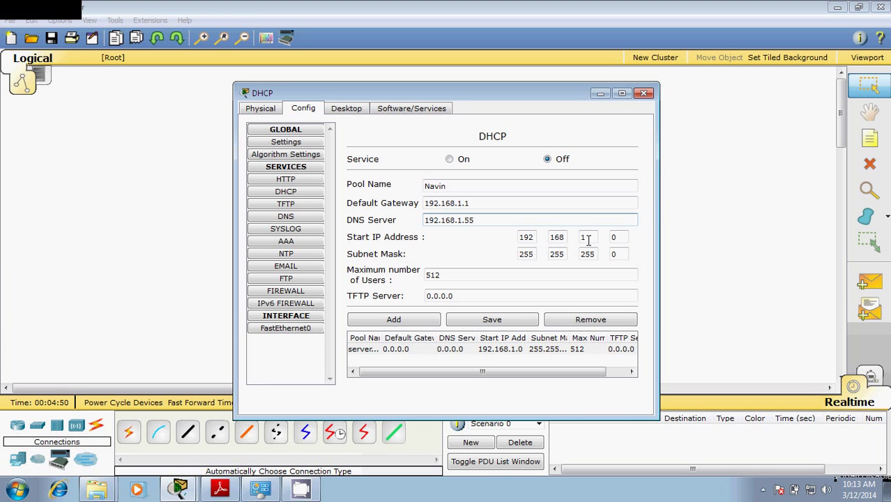
Step: Set the pool's start IP address to 192.168.1.2 and add it as a new DHCP pool
left_click(615, 240)
key("BackSpace")
type("2")
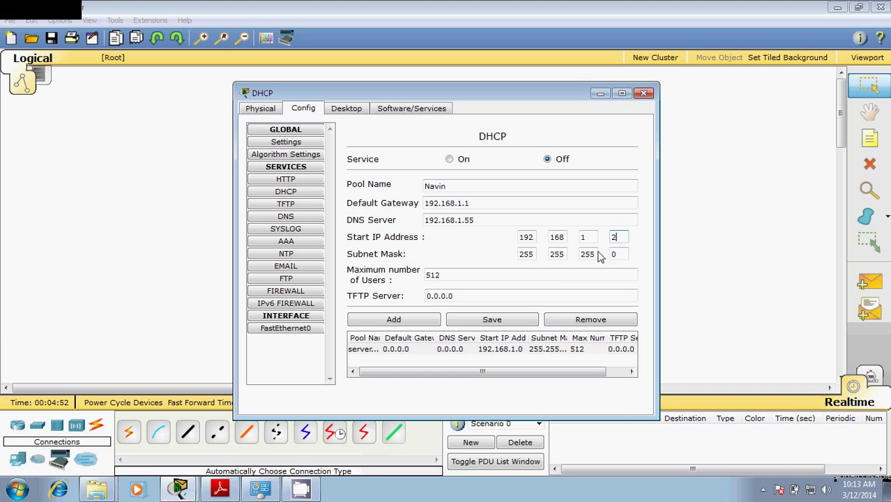
left_click(427, 323)
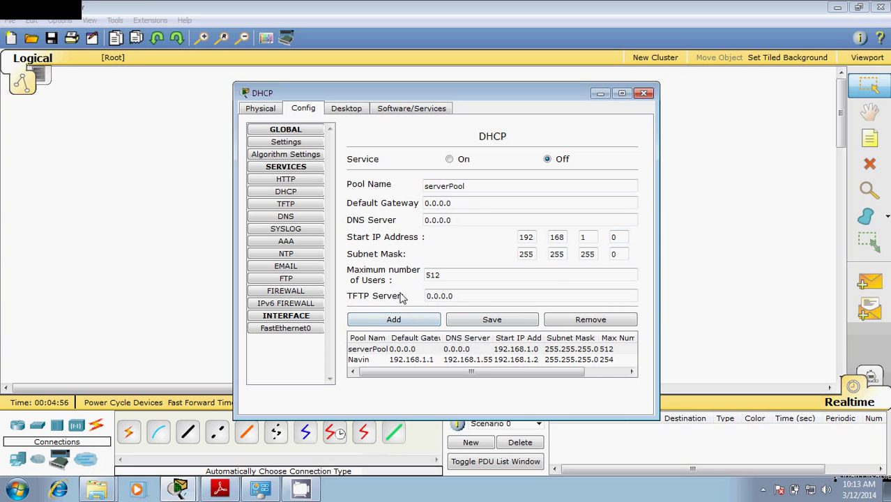
Step: Select the newly added pool, turn the DHCP service on and close the server's settings
left_click(388, 360)
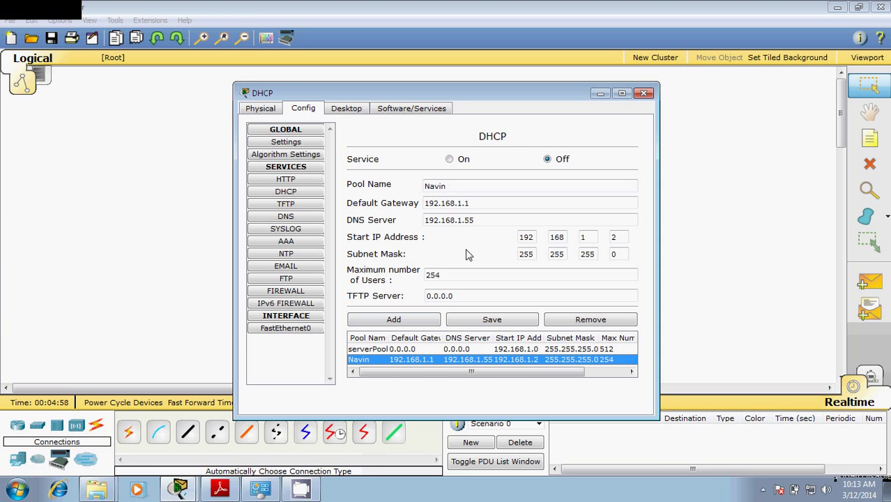
left_click(460, 162)
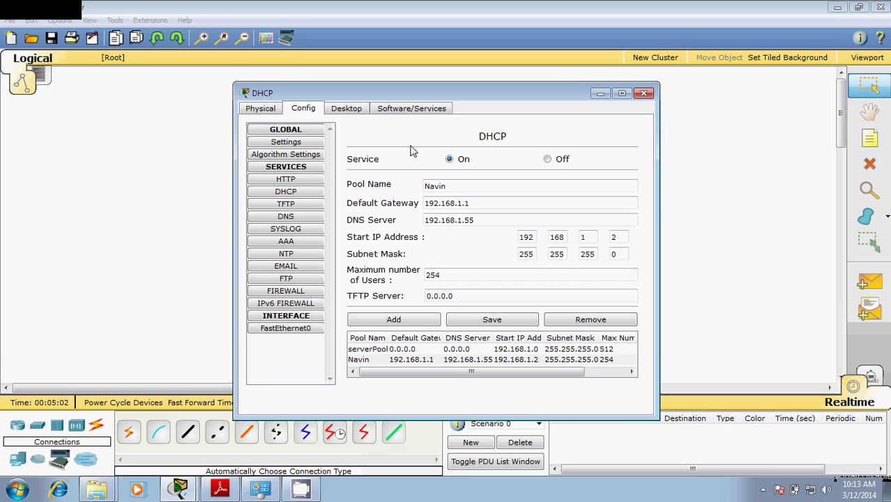
left_click(644, 93)
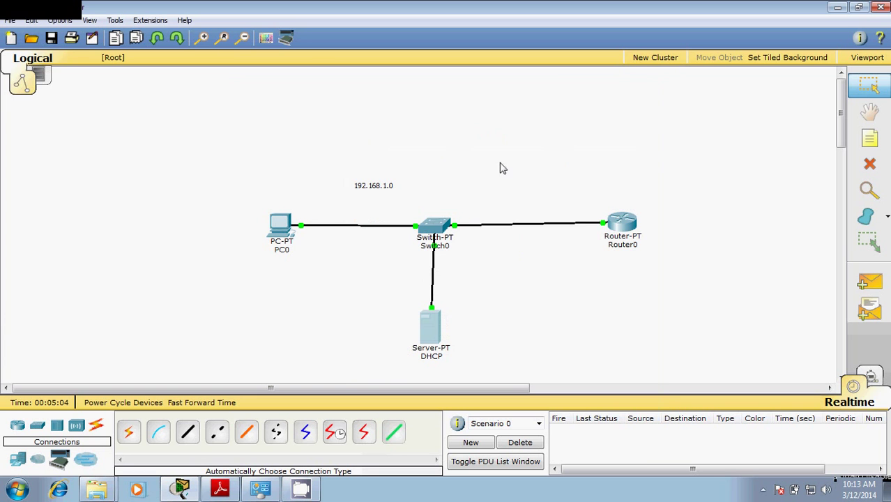
Step: Switch the PC's IPv4 configuration from static to DHCP and close its settings
left_click(280, 230)
left_click(289, 150)
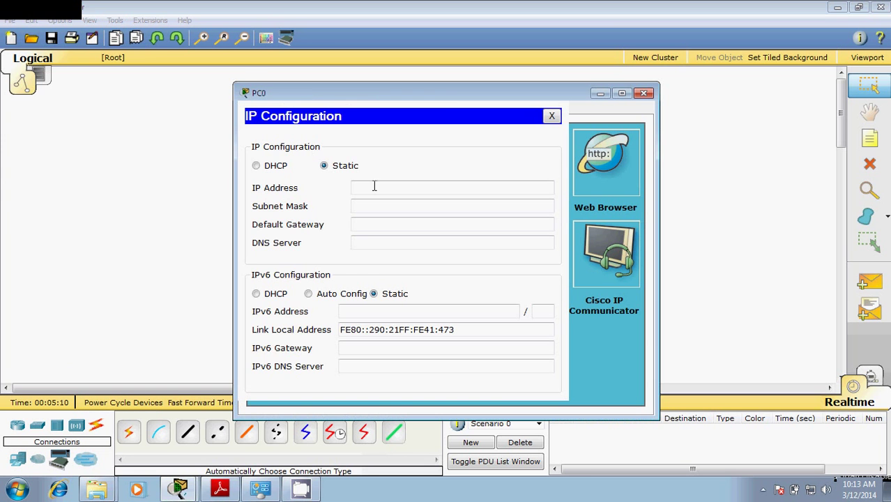
left_click(280, 168)
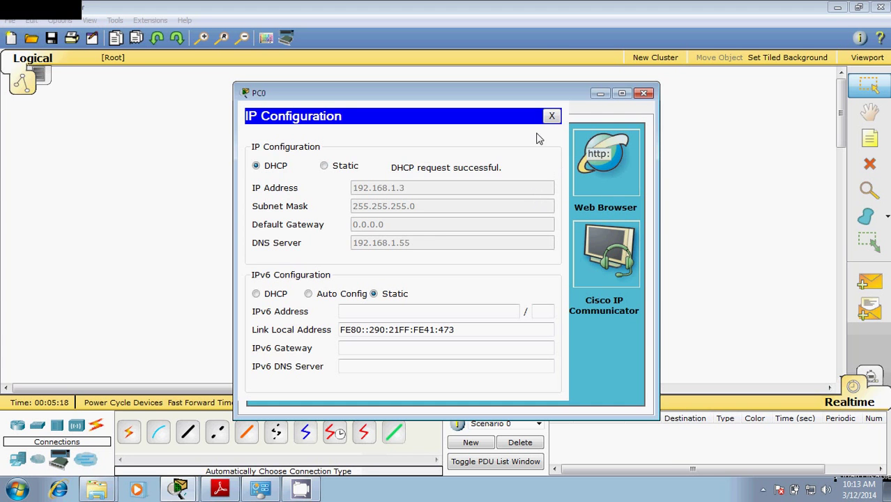
left_click(643, 94)
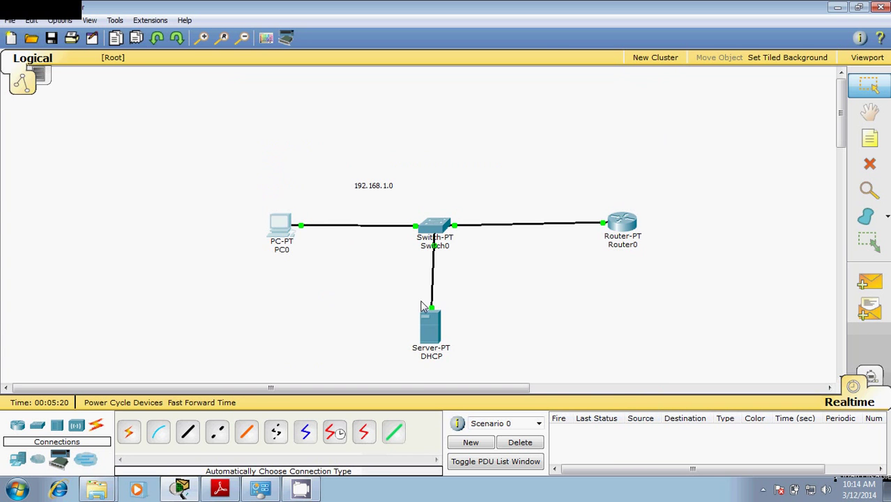
Step: Rename the PC's label in the workspace to 192.168.1.3
left_click(282, 252)
key("Delete")
type("192.168.1.3")
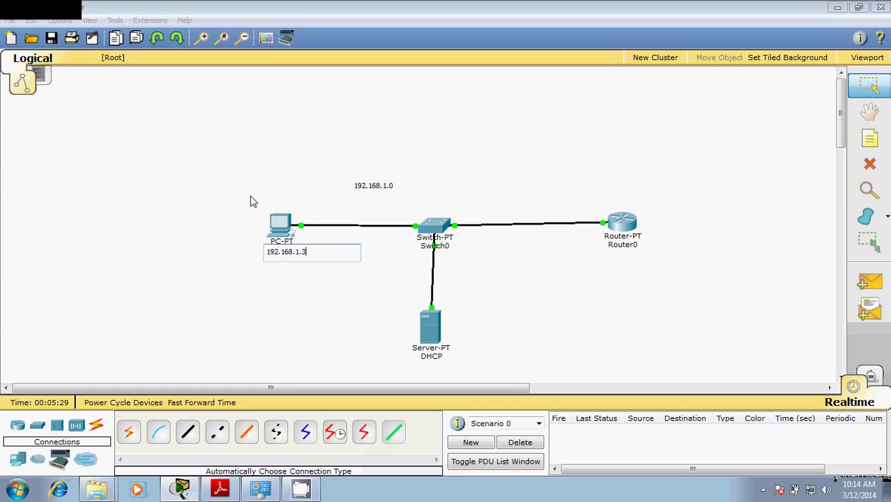
Step: Add a generic server above the switch and label it HTTP
left_click(224, 194)
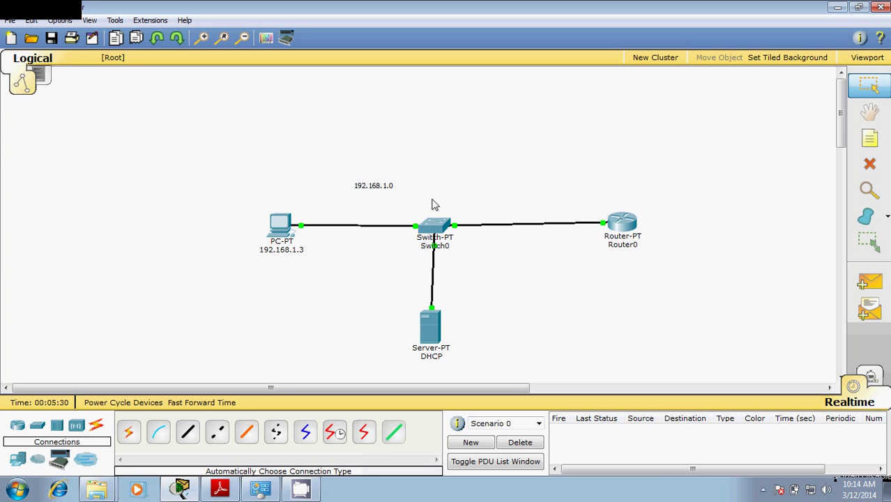
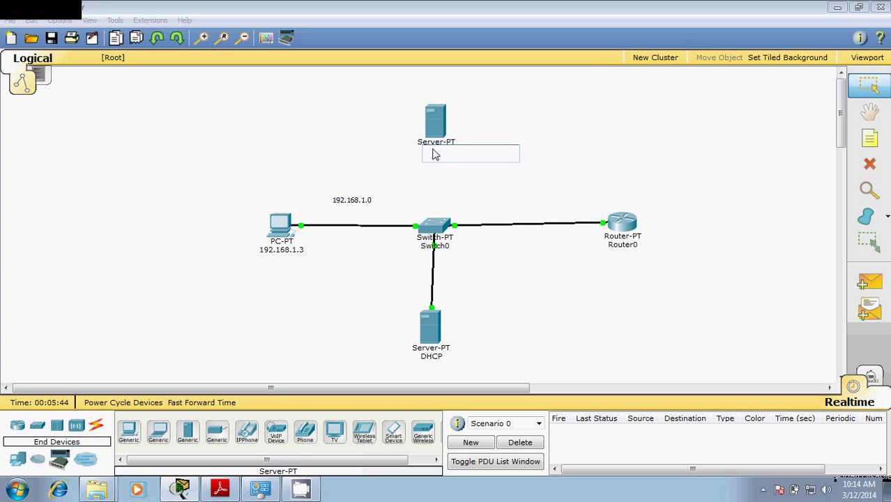
type("HTTP")
key("Return")
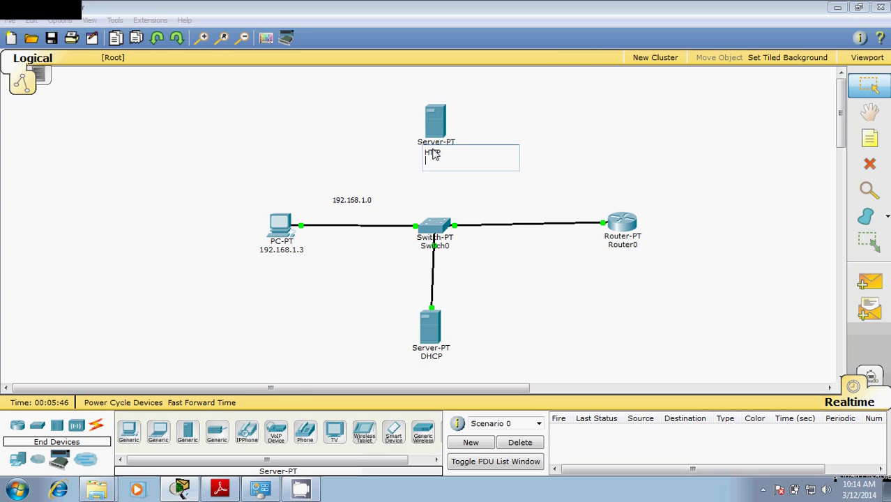
left_click(367, 134)
Step: Try to open the custom .com domain in the PC's web browser, and close the PC's window
left_click(283, 227)
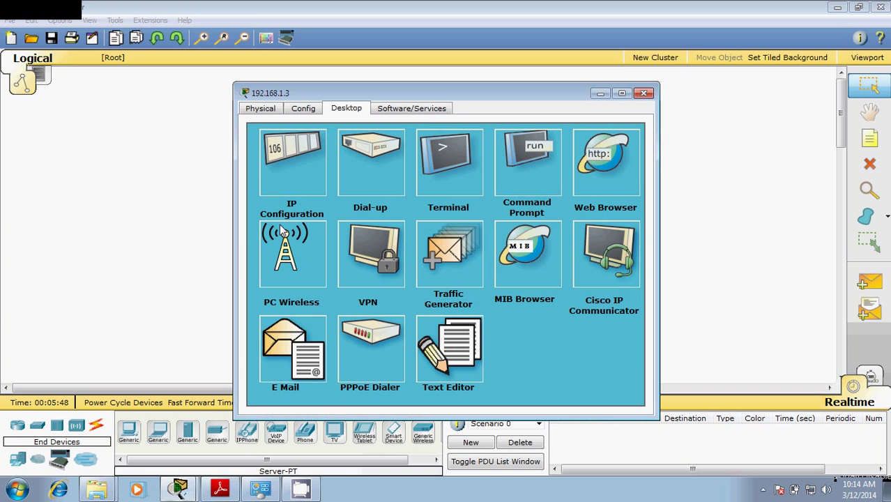
left_click(600, 171)
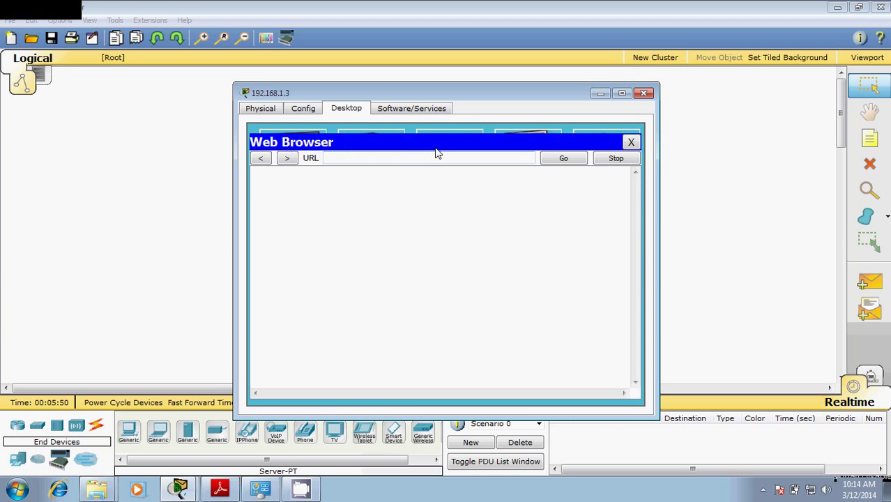
left_click(398, 158)
type("nvin")
key("BackSpace")
key("BackSpace")
type("avin.com")
key("Return")
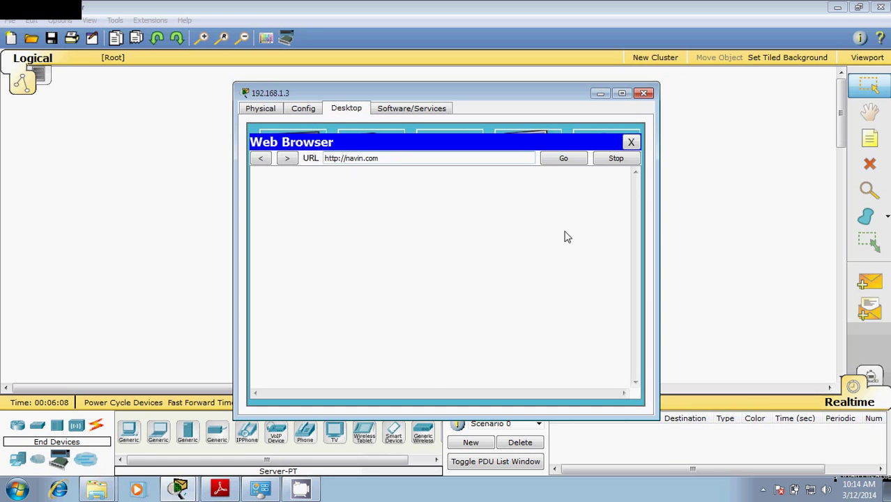
left_click(631, 142)
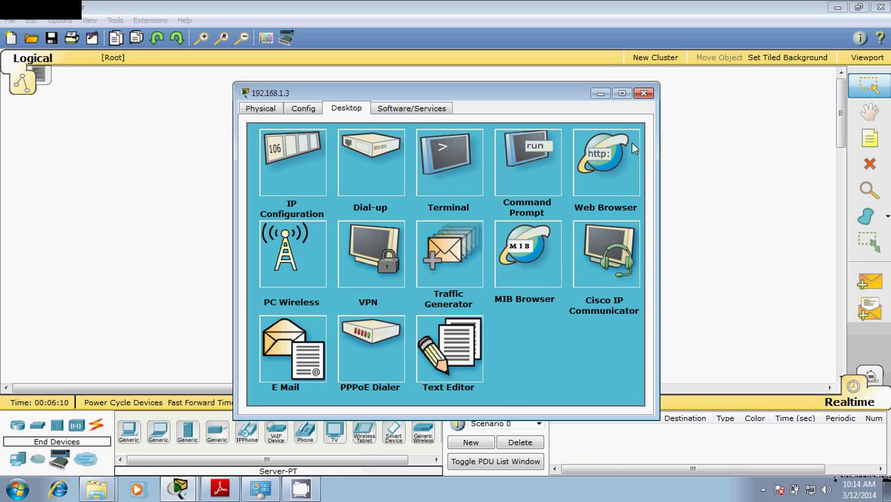
left_click(643, 93)
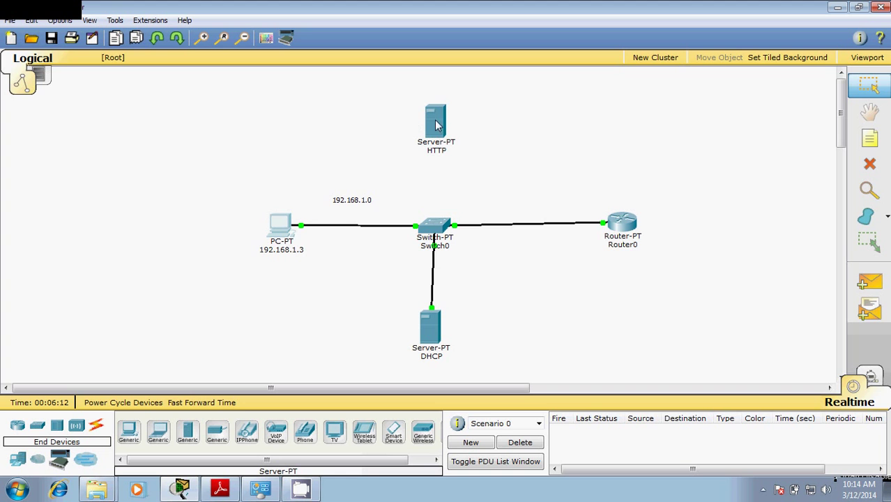
Step: Connect the switch to the HTTP server with an automatically chosen connection type
left_click(202, 403)
left_click(97, 426)
left_click(129, 432)
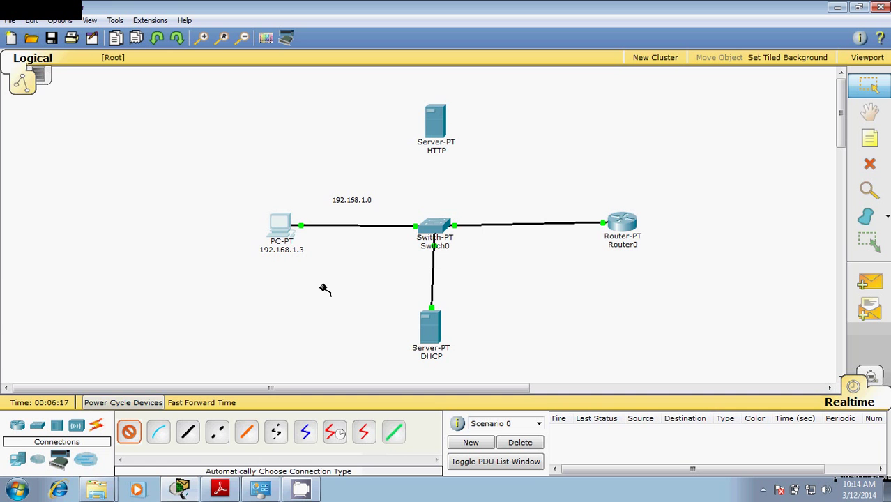
left_click(425, 226)
left_click(433, 121)
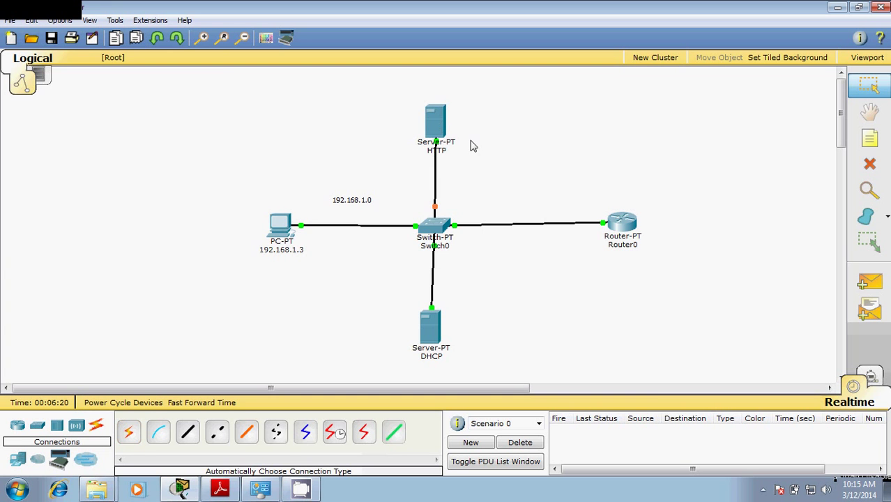
Step: Give the HTTP server the static IP address 192.168.1.4 with subnet mask 255.255.255.0
left_click(433, 121)
left_click(346, 109)
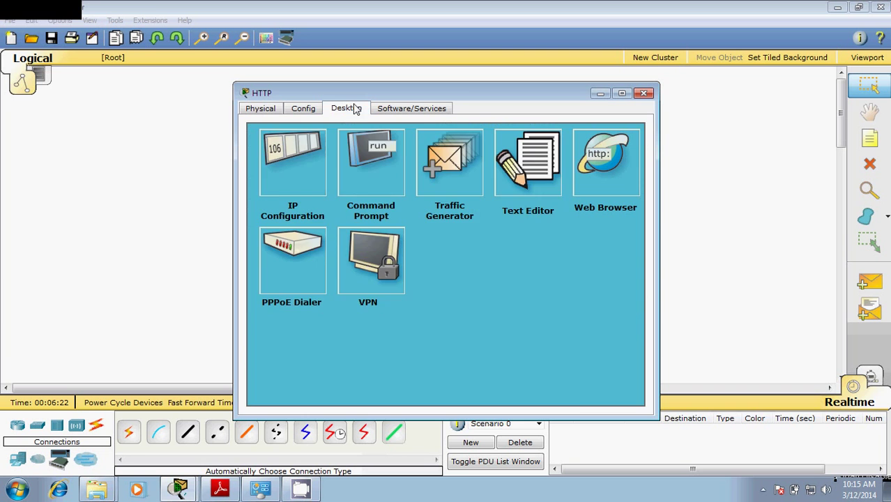
left_click(293, 162)
left_click(384, 222)
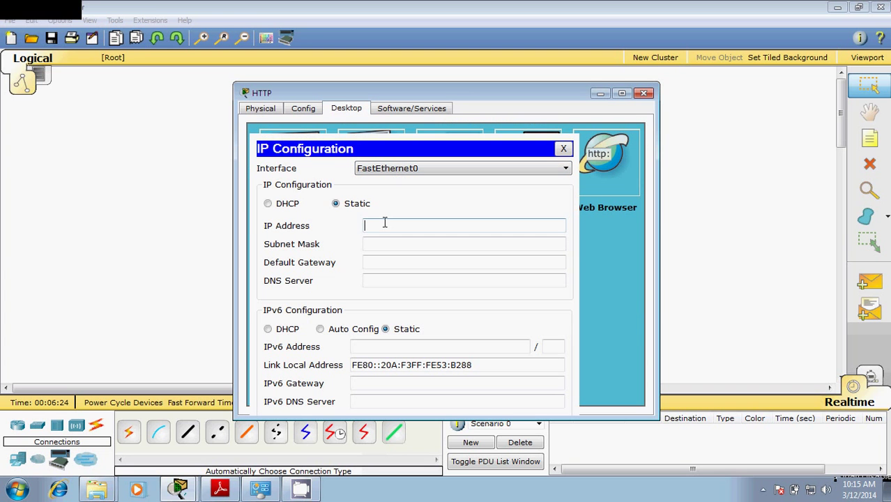
type("192.168.1.4")
left_click(385, 239)
Step: Set the HTTP server's default gateway to 192.168.1.1 and DNS server to 192.168.1.55, and close its IP configuration
left_click(383, 263)
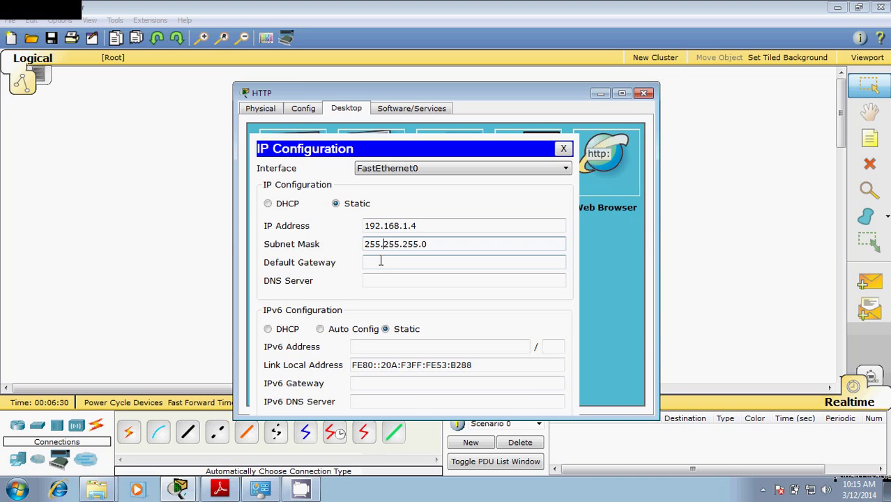
type("192.16")
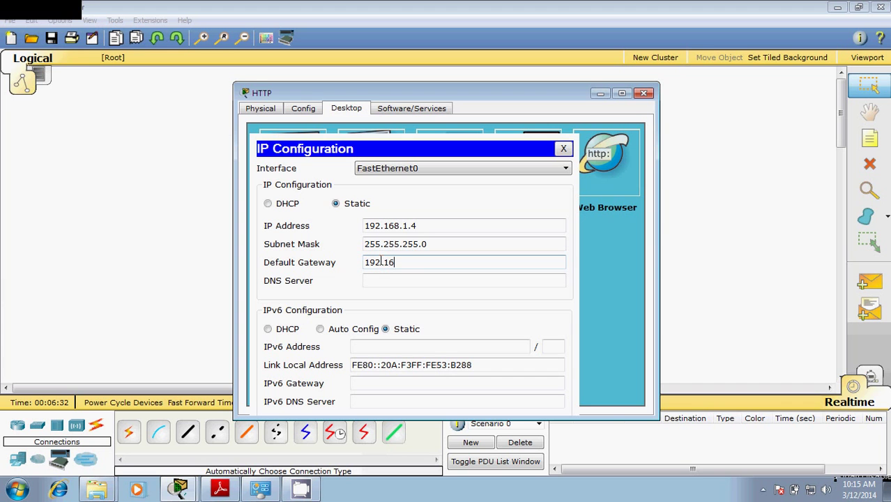
type("8.1.1192")
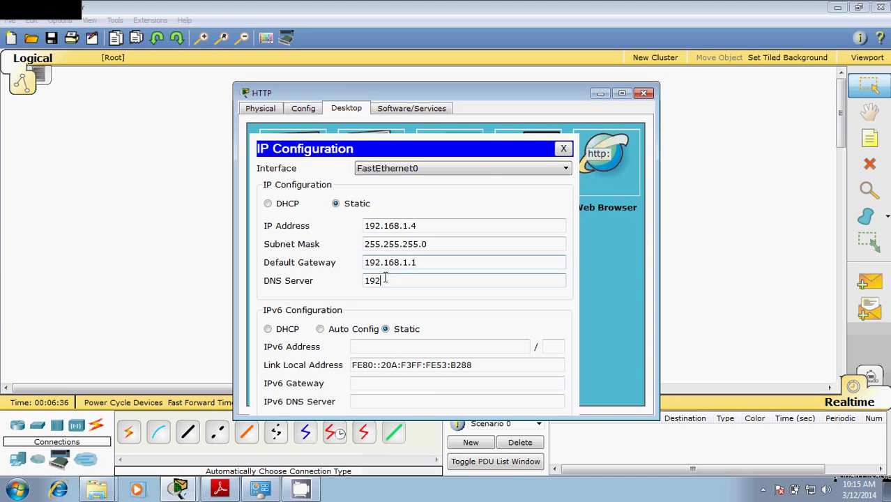
type(".168.1.55")
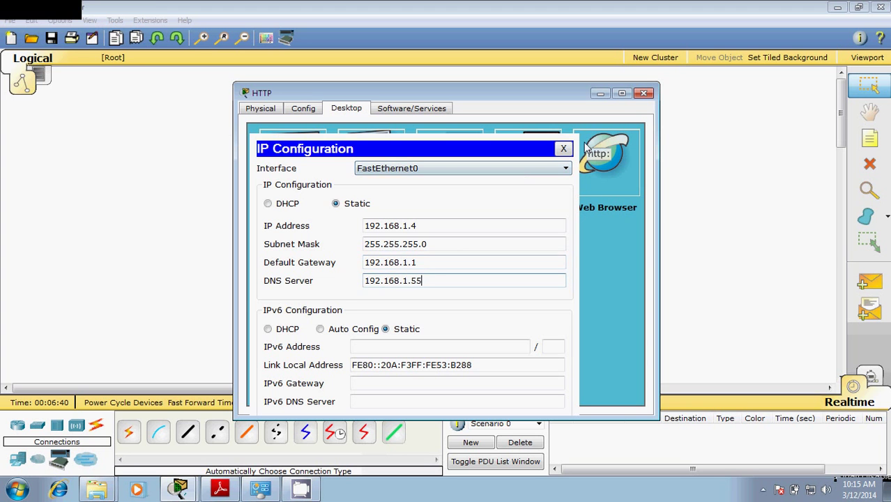
left_click(565, 150)
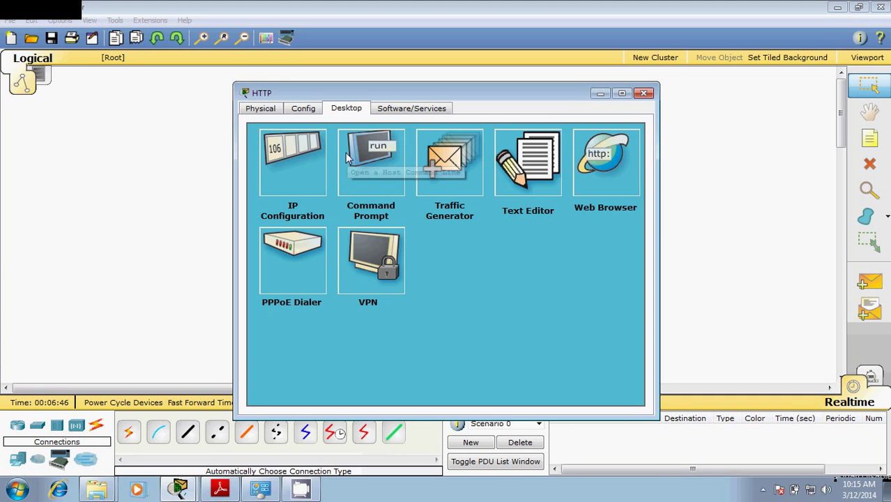
Step: Replace the default content between the html tags of the HTTP server's index.html with opening and closing body tags
left_click(305, 109)
left_click(286, 179)
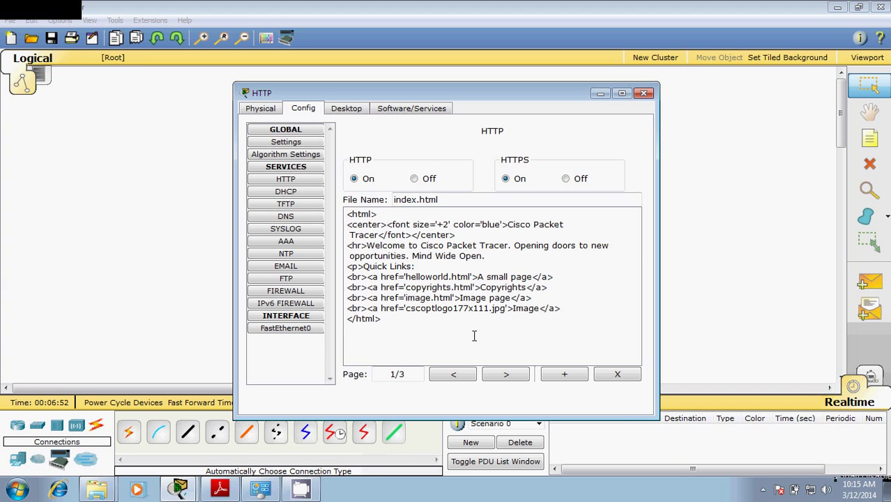
left_click_drag(586, 316, 392, 267)
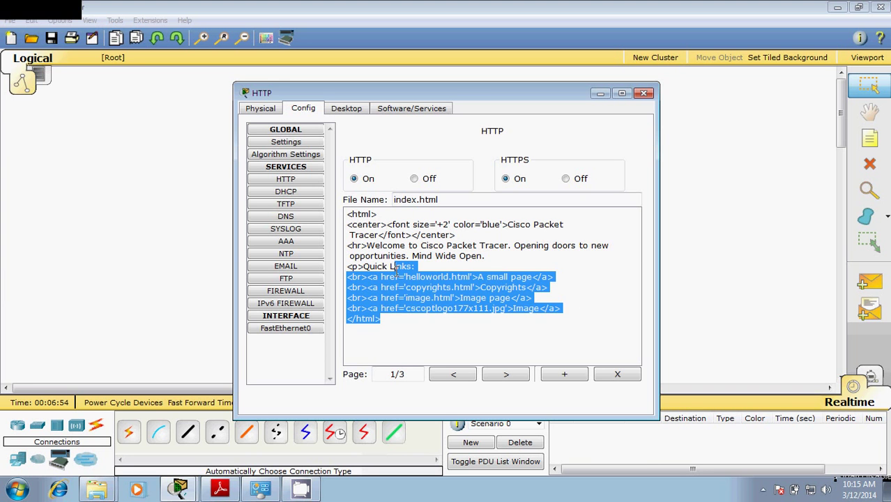
left_click(429, 329)
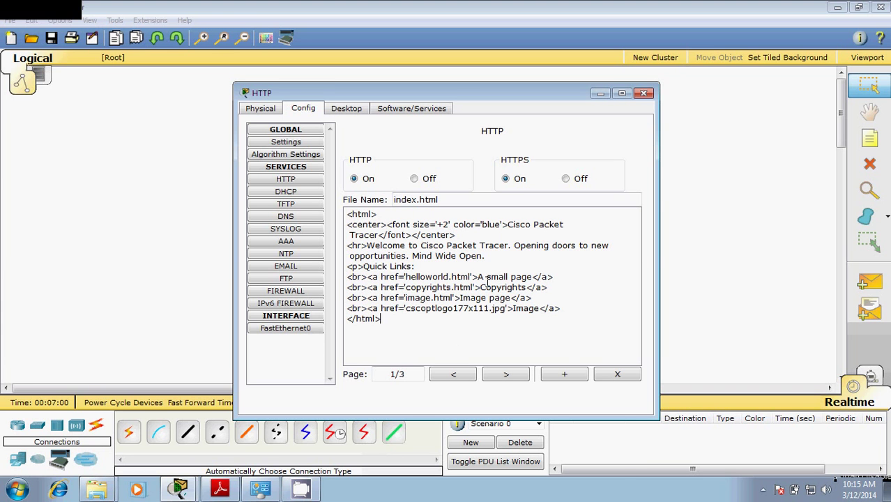
left_click_drag(561, 308, 347, 235)
type("<>")
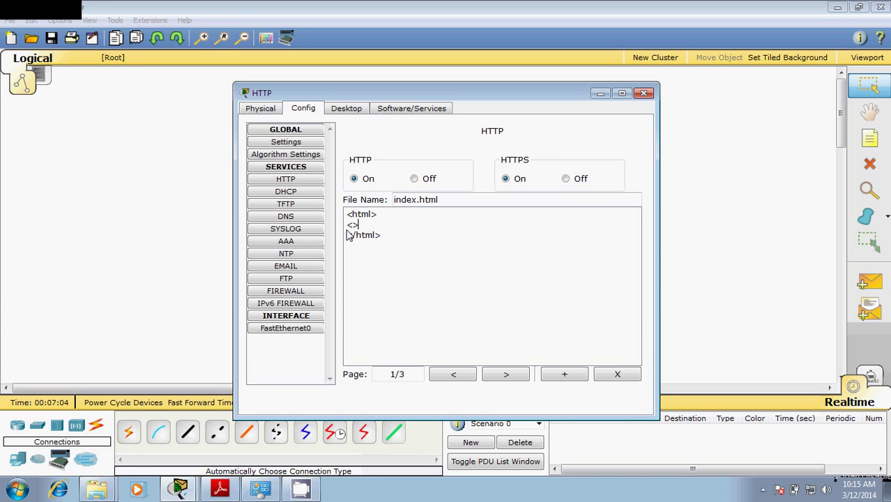
type("body")
key("Return")
type("</body")
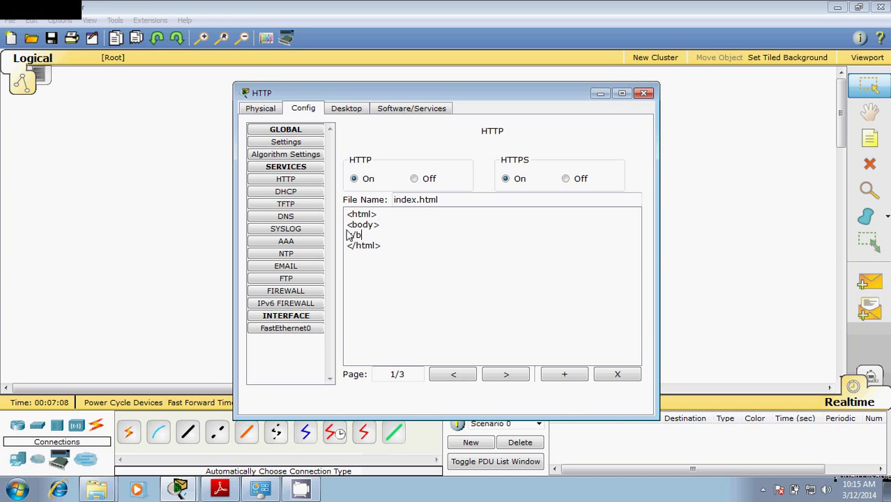
key("BackSpace")
type(">")
Step: Add an h1 heading between the body tags of index.html that says Hello, the person's first name and three exclamation marks
left_click(348, 235)
key("Return")
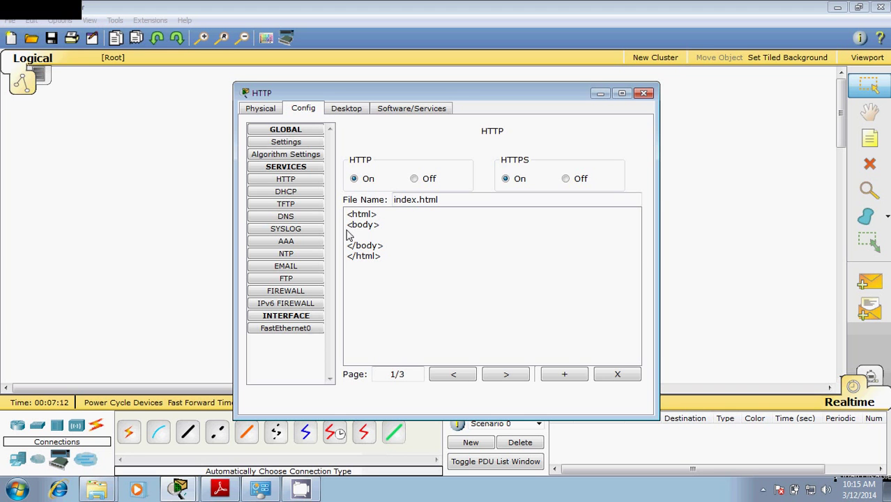
type("<ht")
type("> ")
type("Hello Navin")
type("!!!")
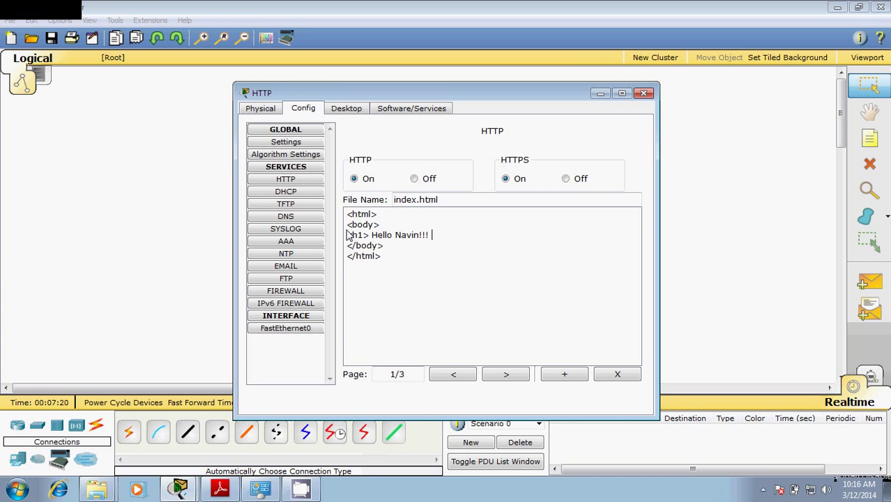
type(" </h1>")
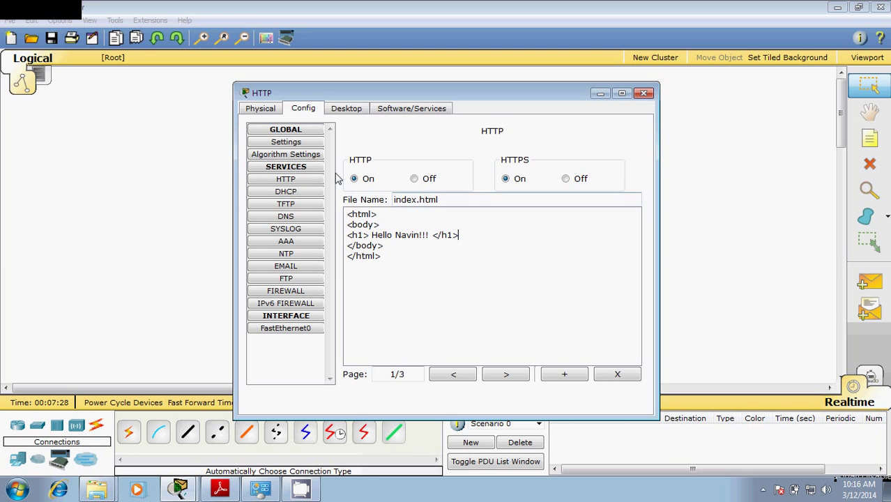
Step: Look through the HTTP server's DHCP, DNS and HTTP service settings and close its window
left_click(304, 195)
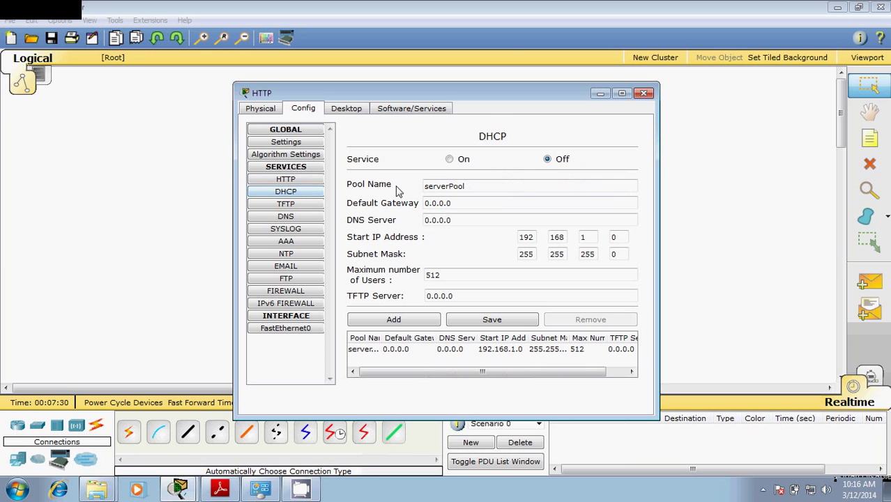
left_click(298, 217)
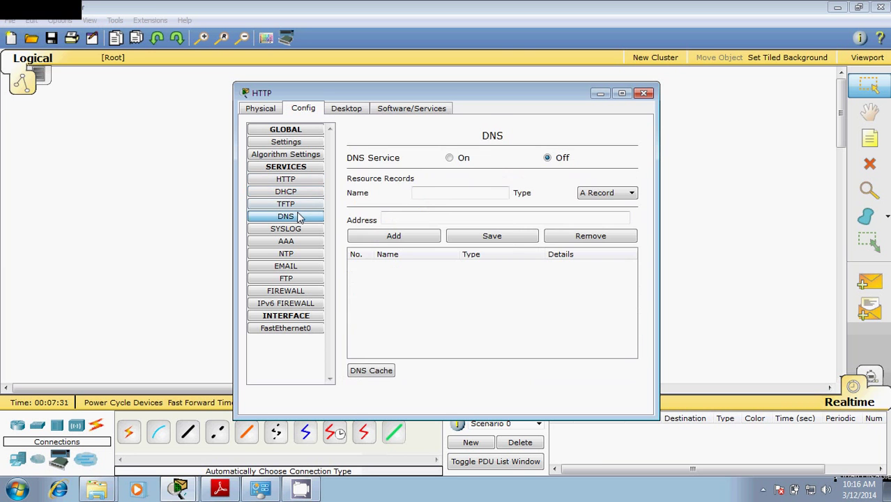
left_click(307, 179)
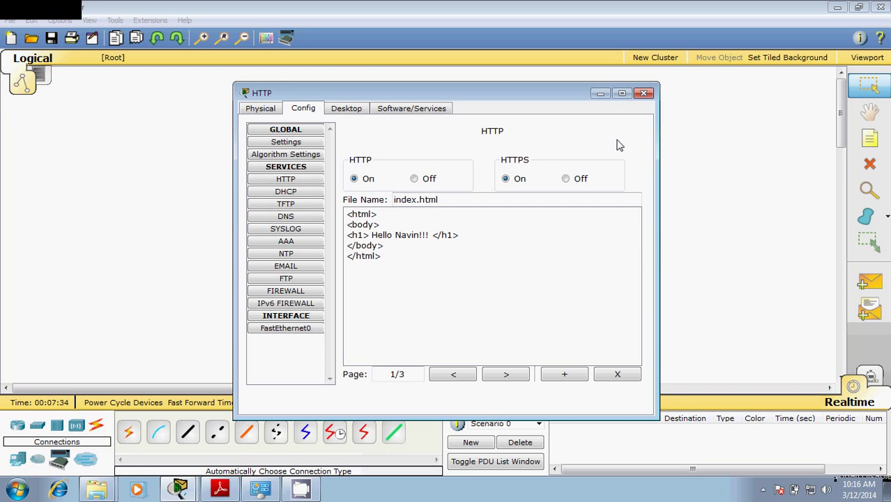
left_click(646, 96)
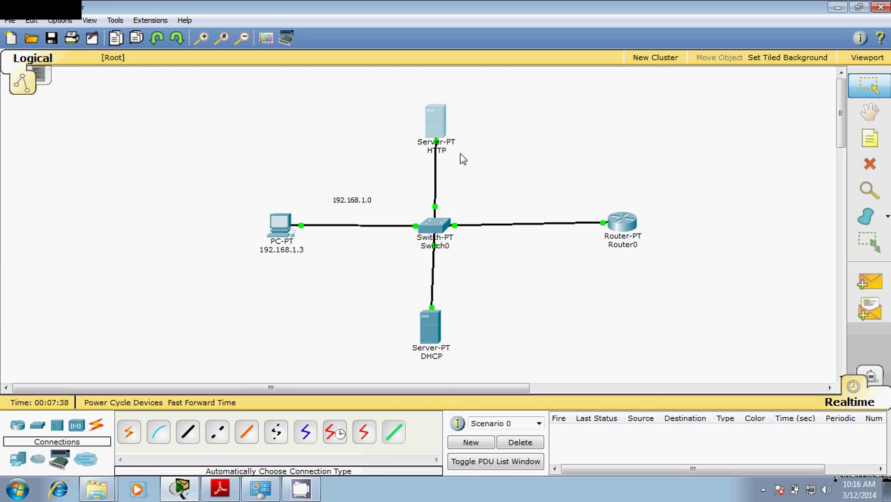
Step: Request the custom .com domain again from the PC's web browser
left_click(282, 229)
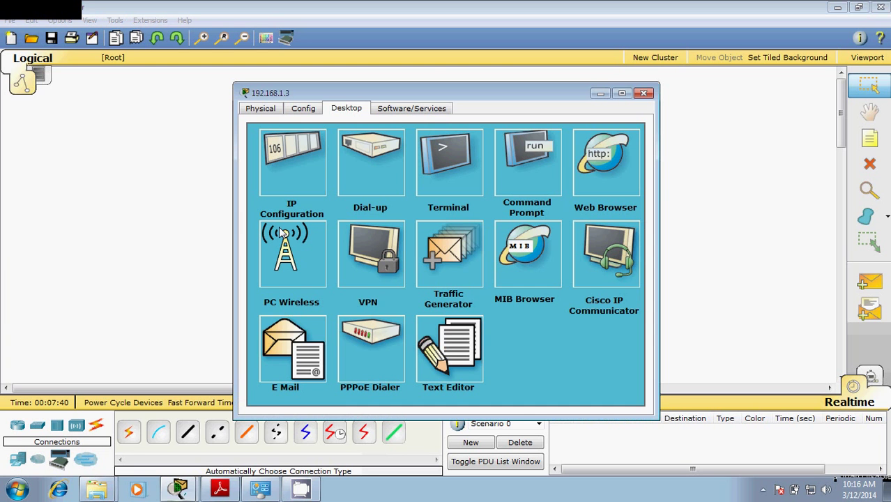
left_click(589, 163)
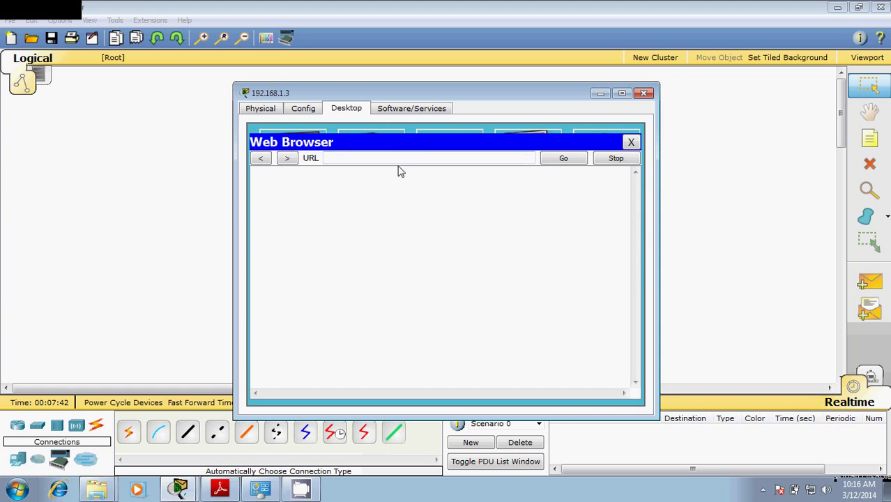
left_click(393, 158)
type("navin.com")
key("Return")
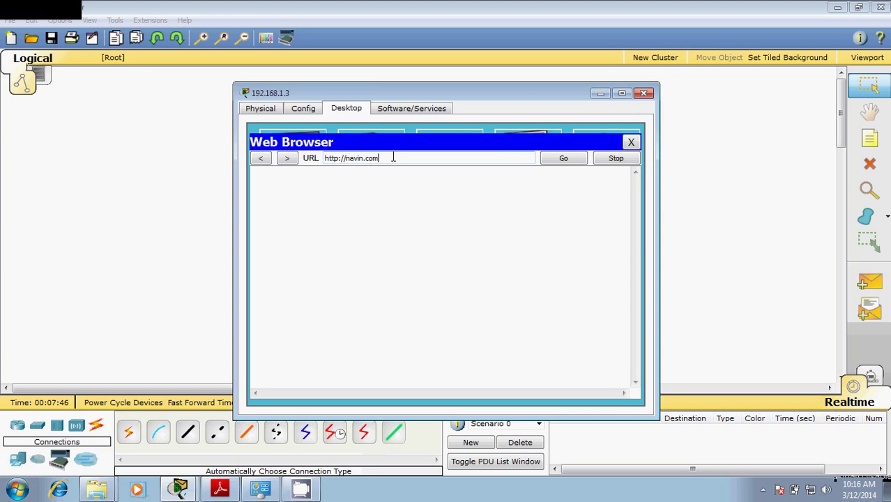
Step: Browse to the HTTP server's page by its IP address, 192.168.1.4, from the PC
triple_click(393, 158)
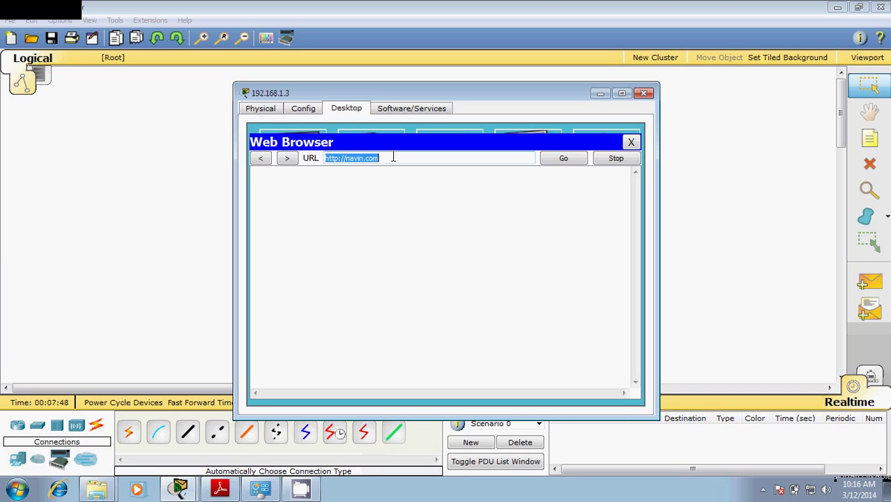
type("192.168.1.")
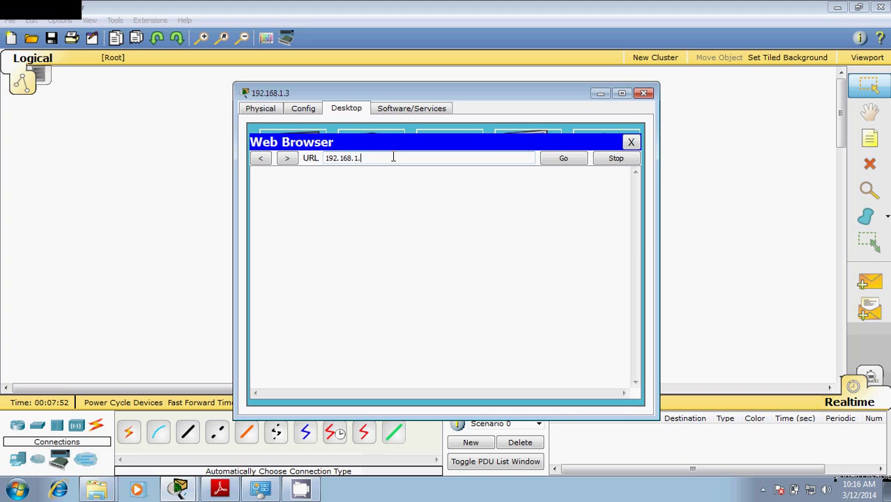
type("4")
key("Return")
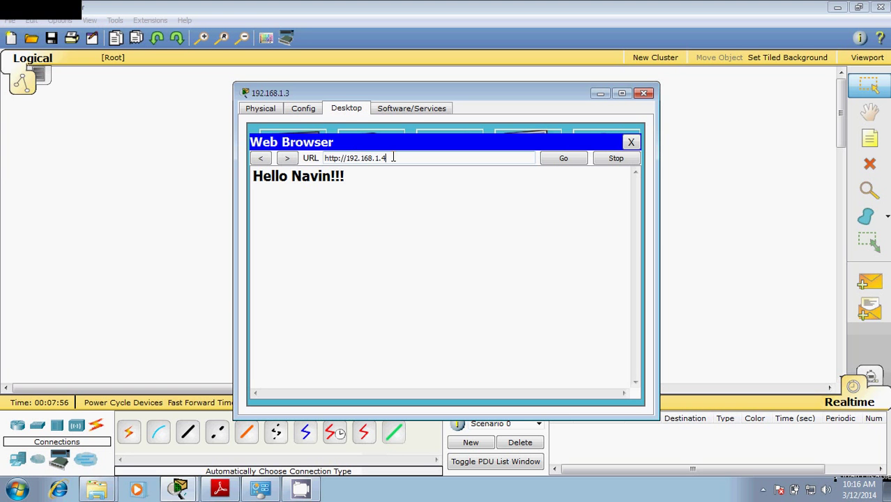
Step: Close the PC's window and add another generic server to the workspace, below Router0 and beside the DHCP server
left_click_drag(401, 159, 323, 158)
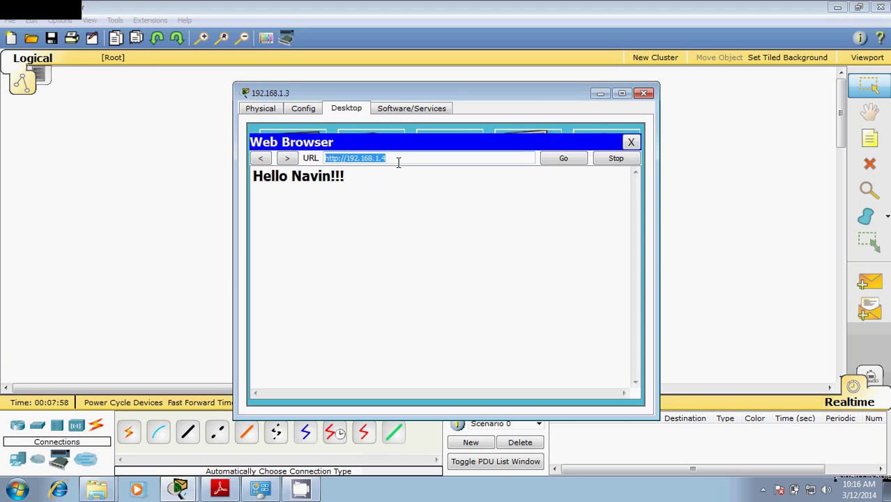
left_click(643, 93)
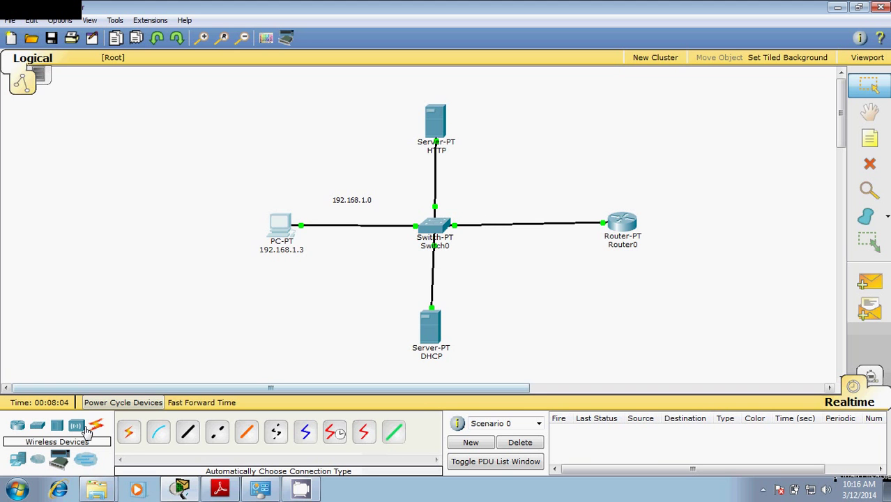
left_click(17, 425)
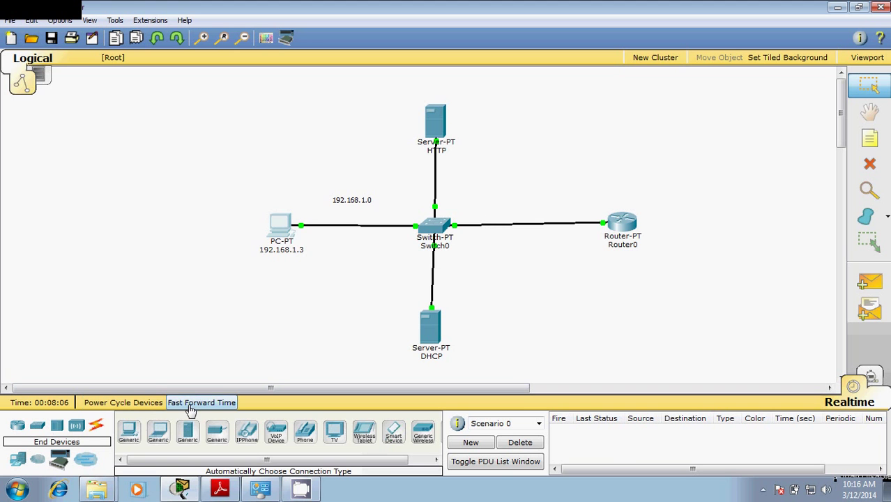
left_click(187, 434)
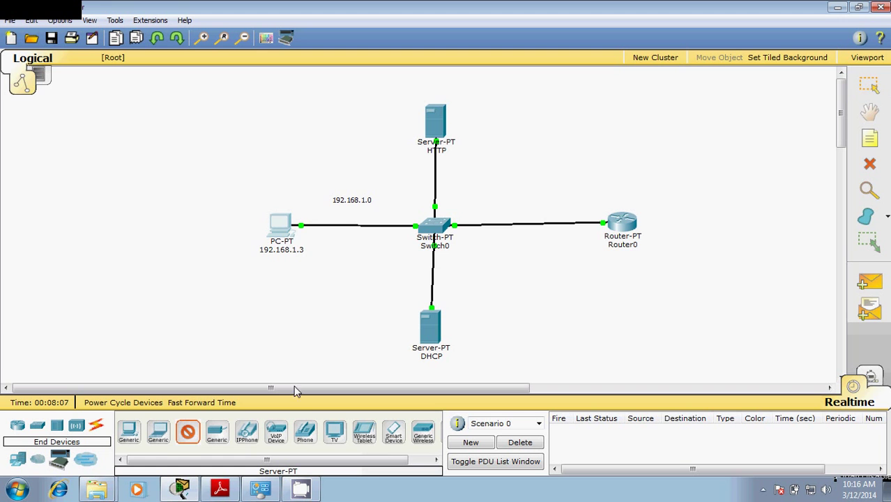
left_click(552, 314)
left_click(552, 314)
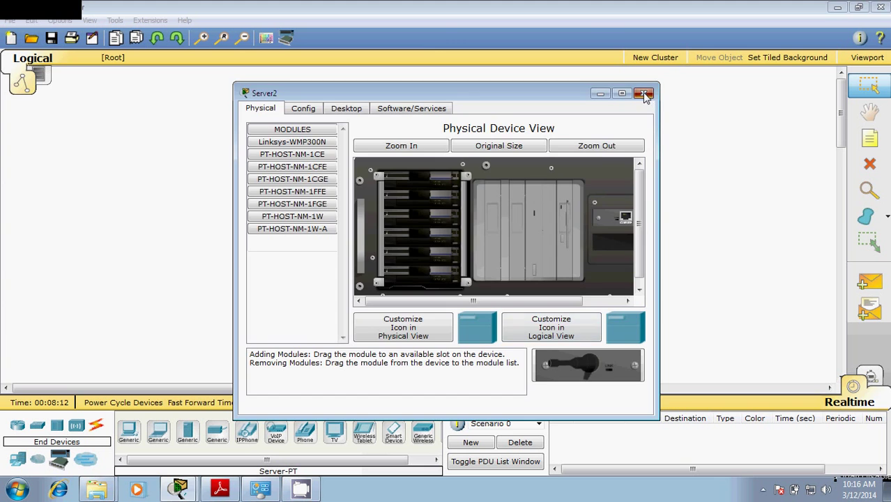
left_click(643, 93)
Step: Rename the newly placed server as DNS
left_click(563, 341)
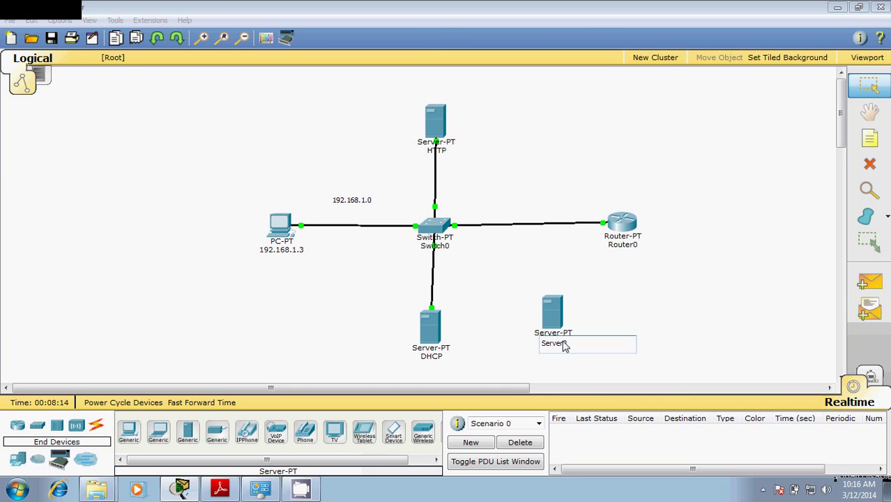
key("BackSpace")
key("BackSpace")
key("BackSpace")
key("BackSpace")
key("BackSpace")
key("BackSpace")
key("BackSpace")
type("DNS")
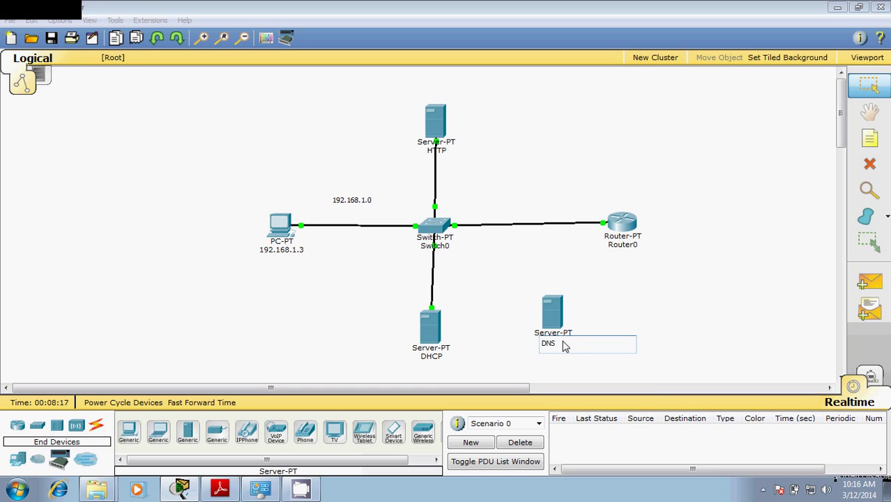
left_click(603, 298)
double_click(558, 312)
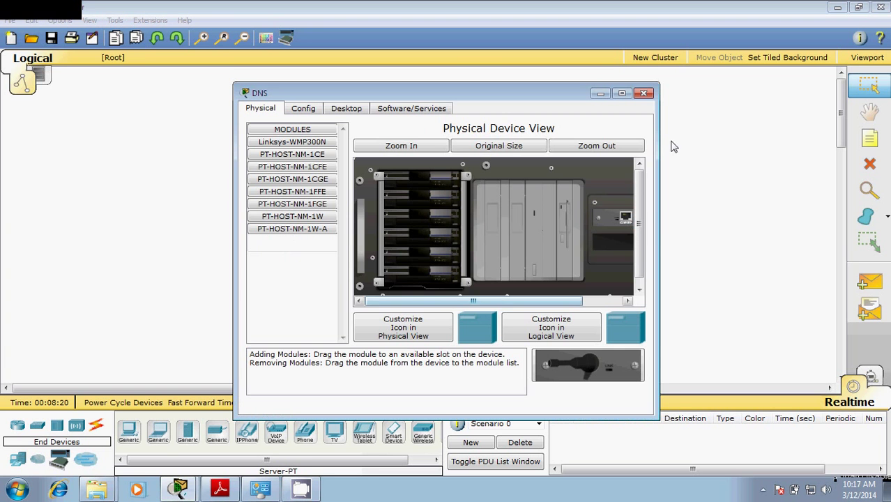
left_click(643, 92)
Step: Try to connect the DNS server to Switch0 with an automatically chosen cable
left_click(96, 425)
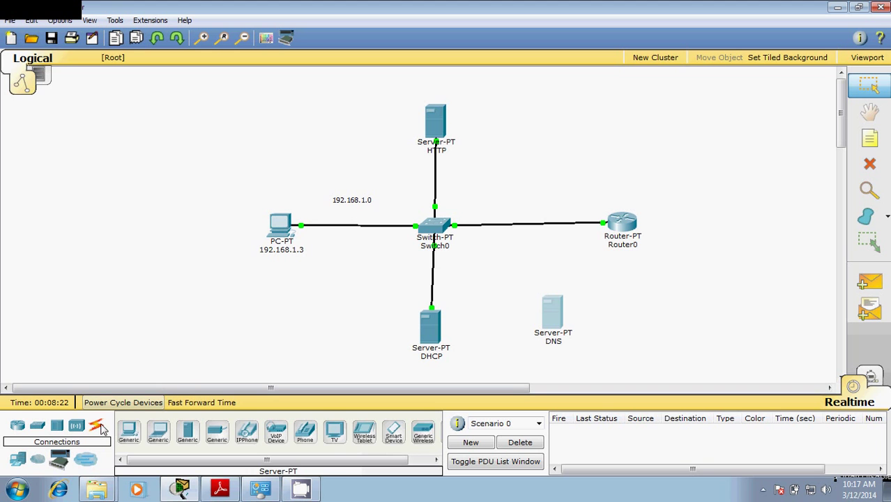
left_click(129, 432)
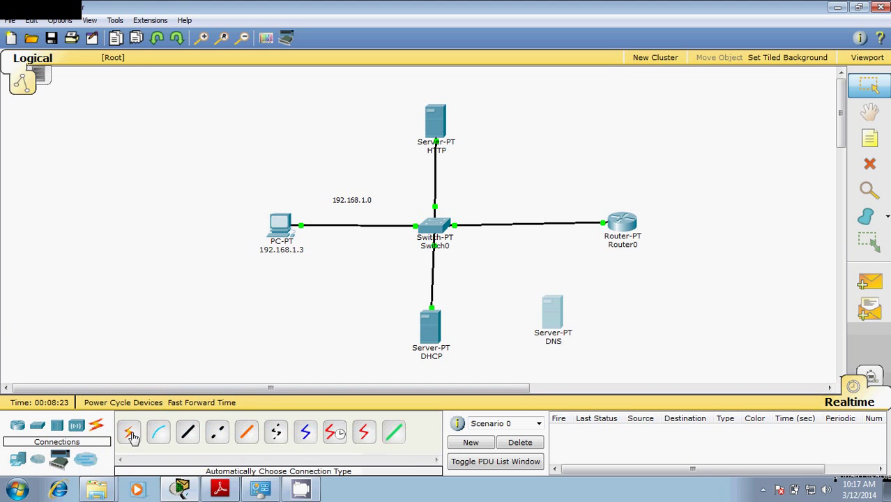
left_click(552, 311)
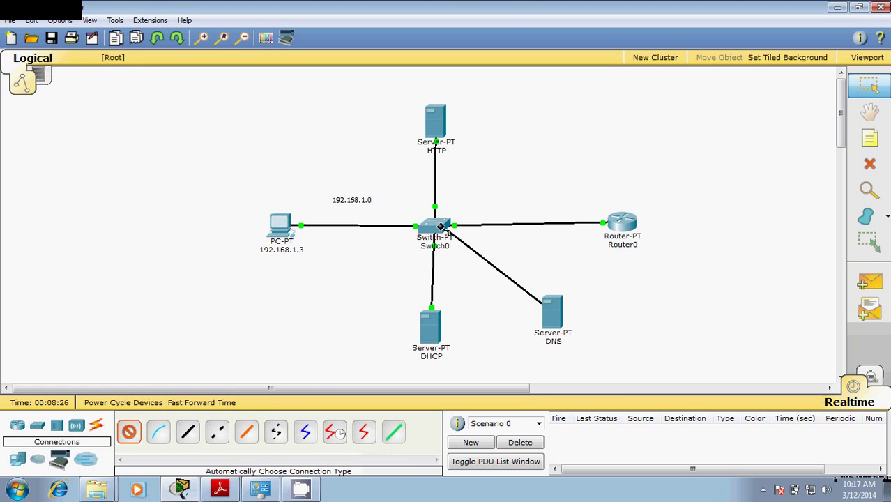
left_click(460, 235)
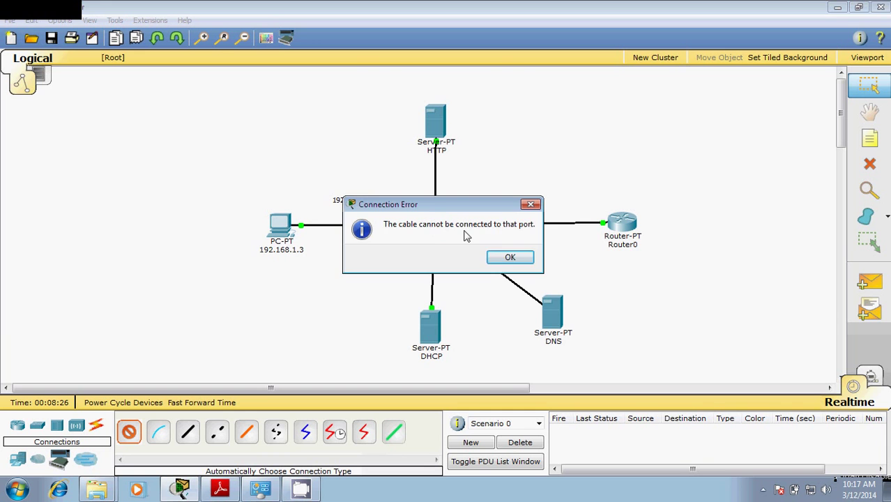
left_click(509, 257)
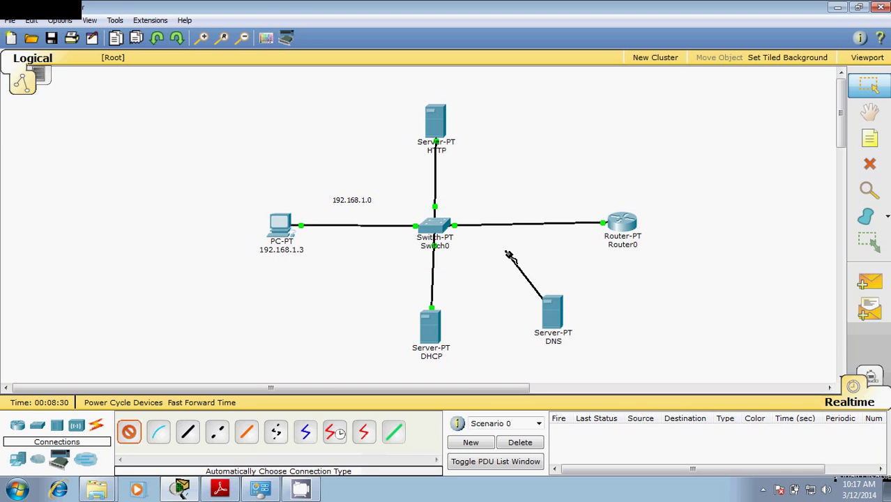
key("Escape")
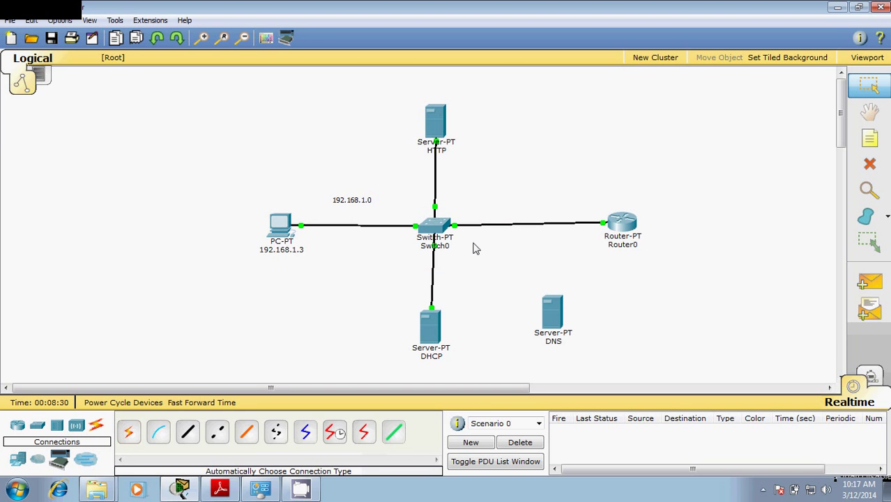
Step: Power off Switch0 and fit three PT-SWITCH-NM-1CE Ethernet modules into its empty slots
left_click(432, 219)
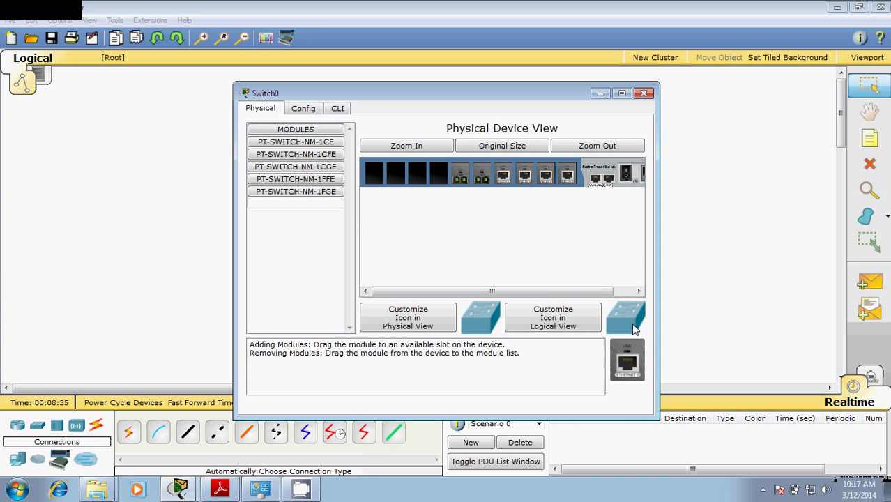
left_click_drag(632, 355, 438, 180)
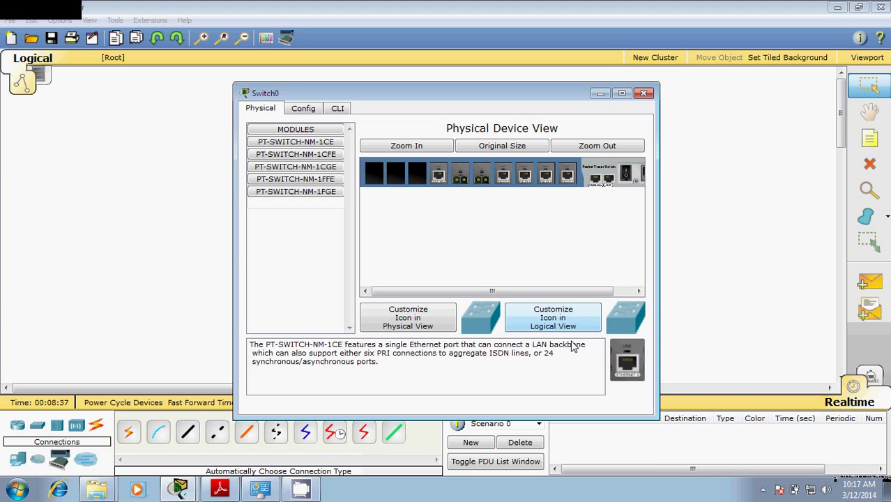
left_click_drag(628, 359, 417, 183)
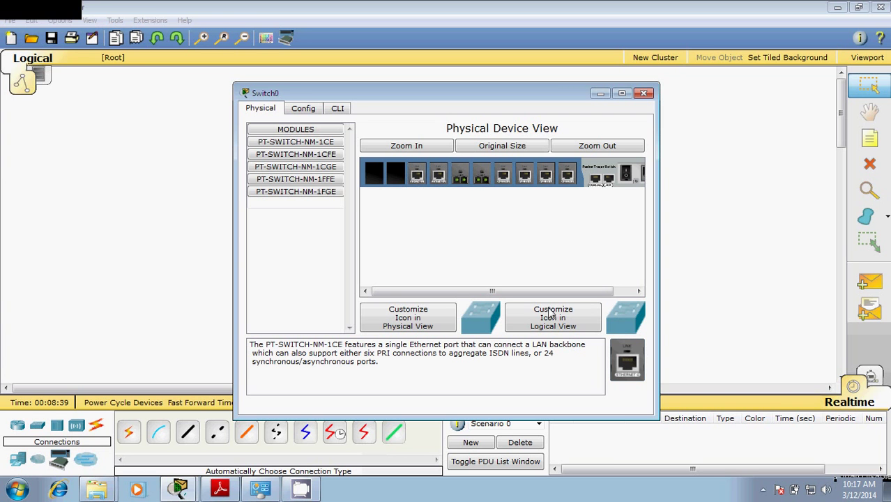
left_click_drag(629, 370, 394, 175)
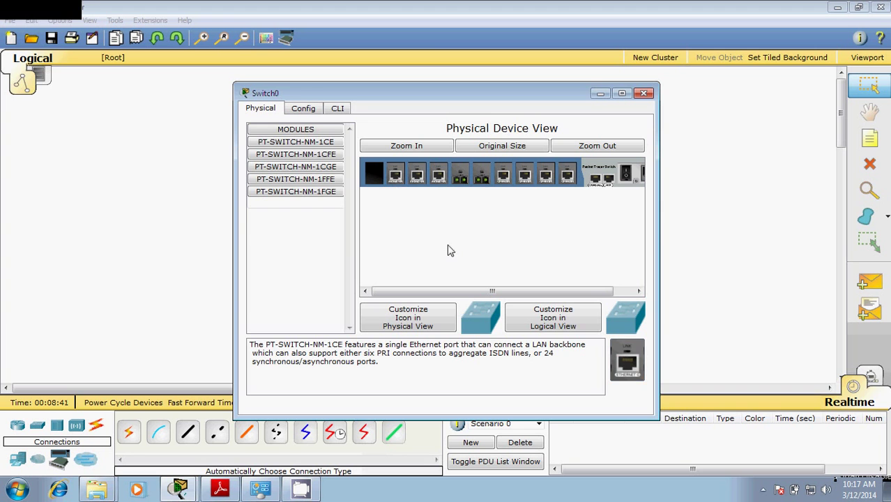
left_click(644, 94)
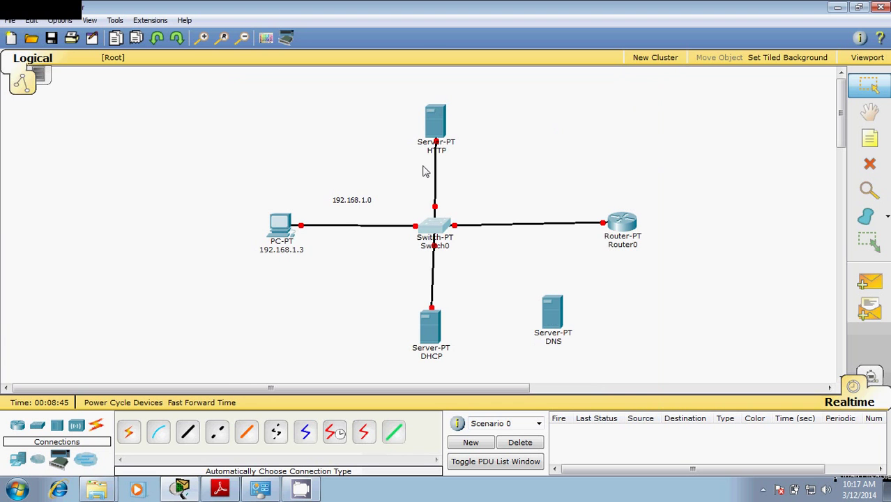
Step: Cable the DNS server to a free port on Switch0 using the automatic connection type
left_click(132, 434)
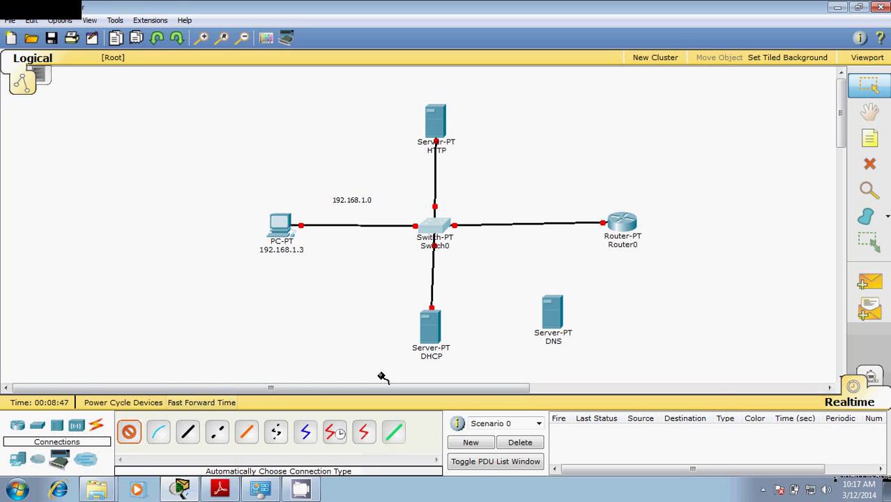
left_click(553, 315)
left_click(438, 234)
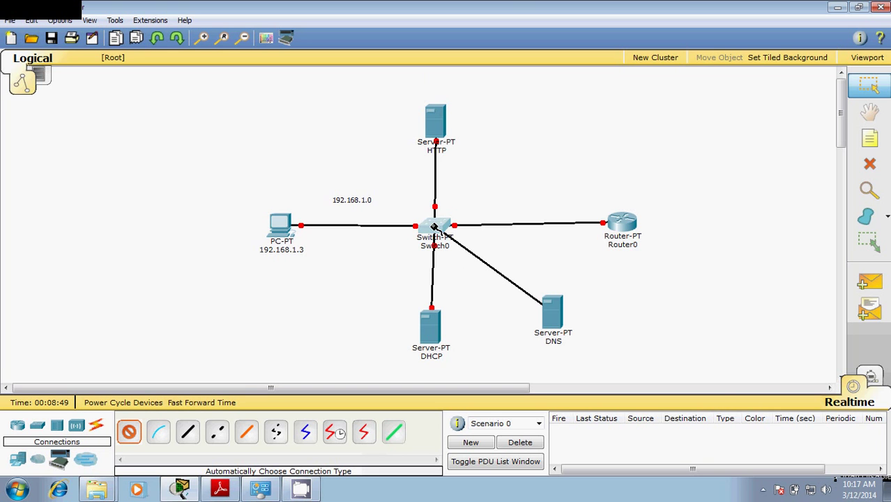
Step: Give the DNS server the static IP address 192.168.1.55 with subnet mask 255.255.255.0
left_click(553, 318)
left_click(348, 109)
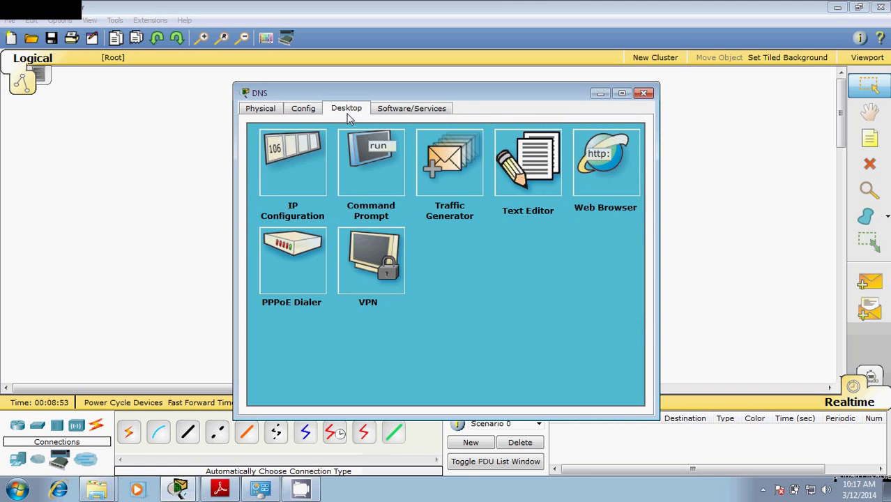
left_click(308, 158)
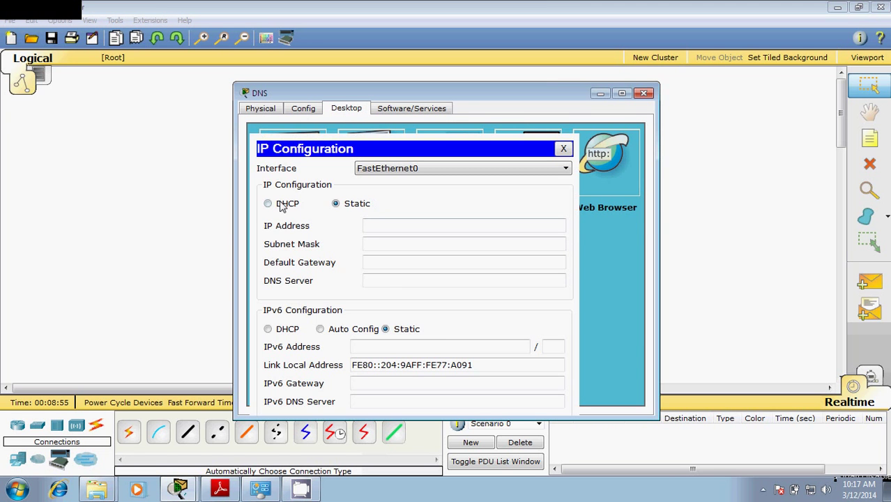
left_click(379, 224)
type("19")
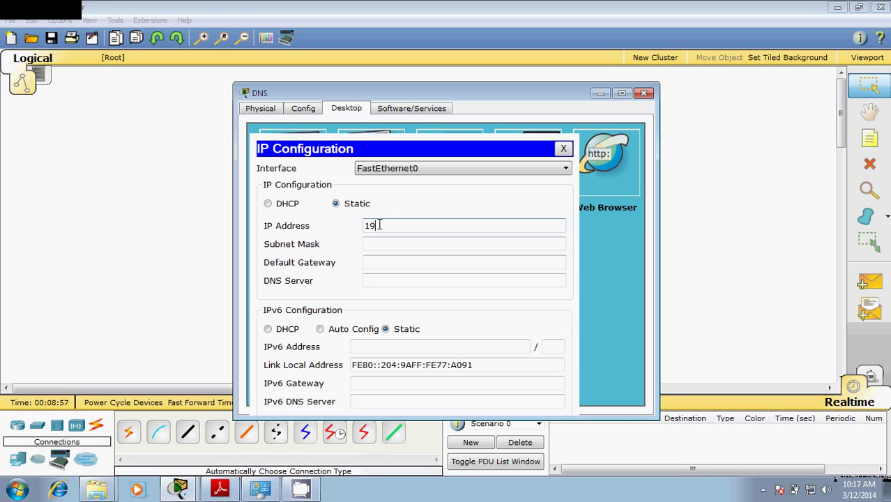
type("2.168.1.55")
left_click(384, 244)
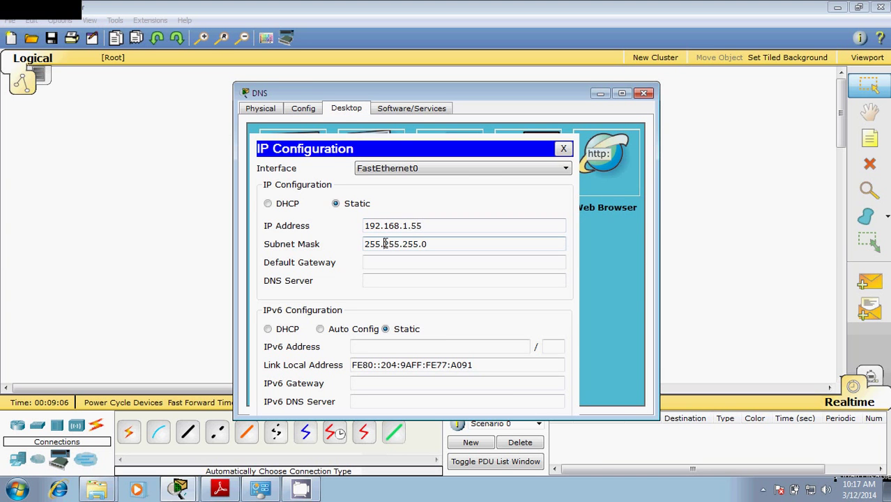
Step: Set the DNS server's default gateway to 192.168.1.1 and its DNS server address to 192.168.1.55
left_click(386, 265)
type("1")
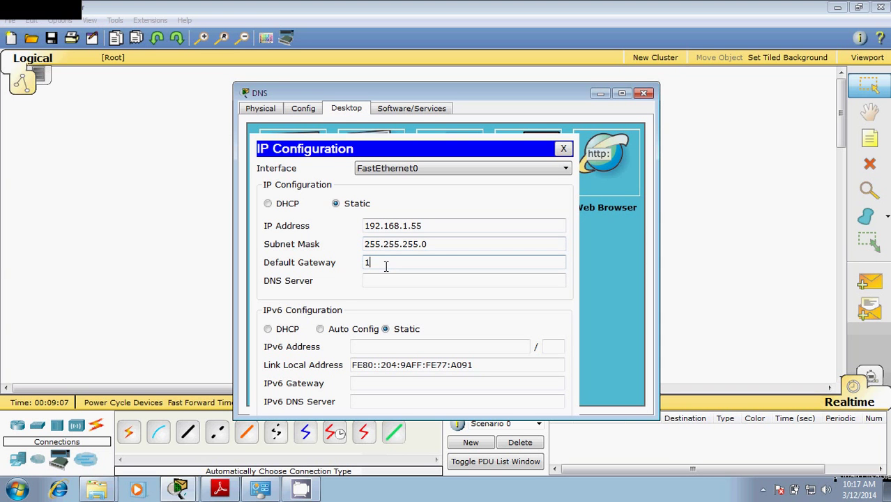
type("92.168.1.1")
left_click(384, 280)
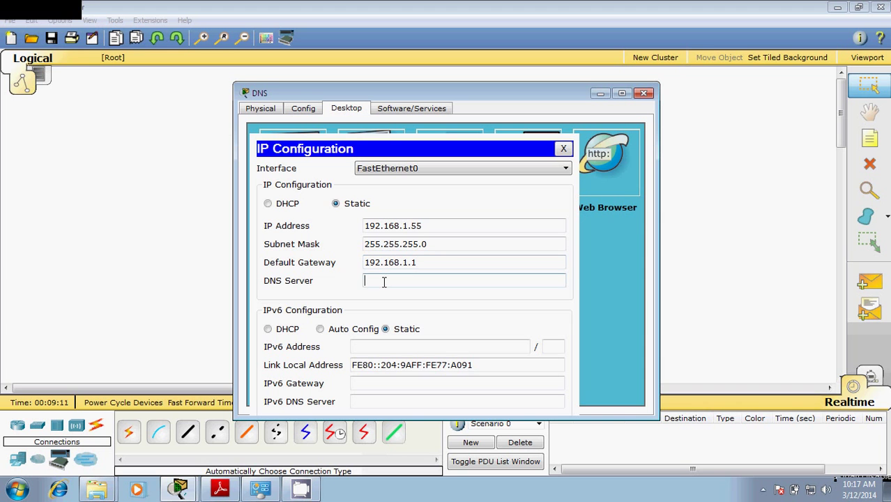
type("192.168.1.55")
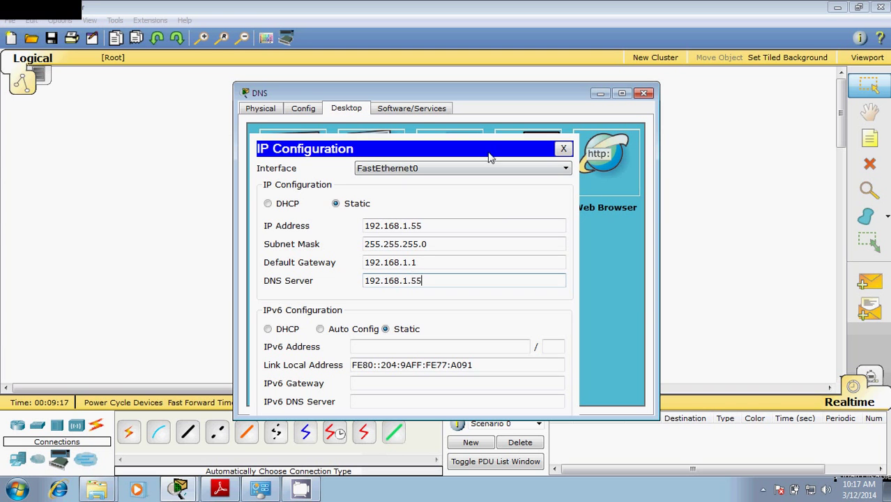
left_click(565, 149)
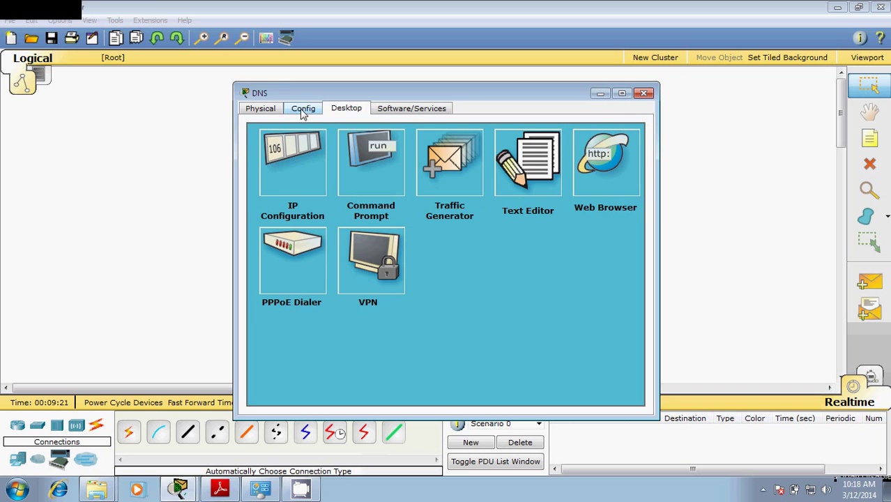
Step: Turn off the HTTP and HTTPS services on the DNS server and check its DHCP service setting
left_click(303, 110)
left_click(292, 180)
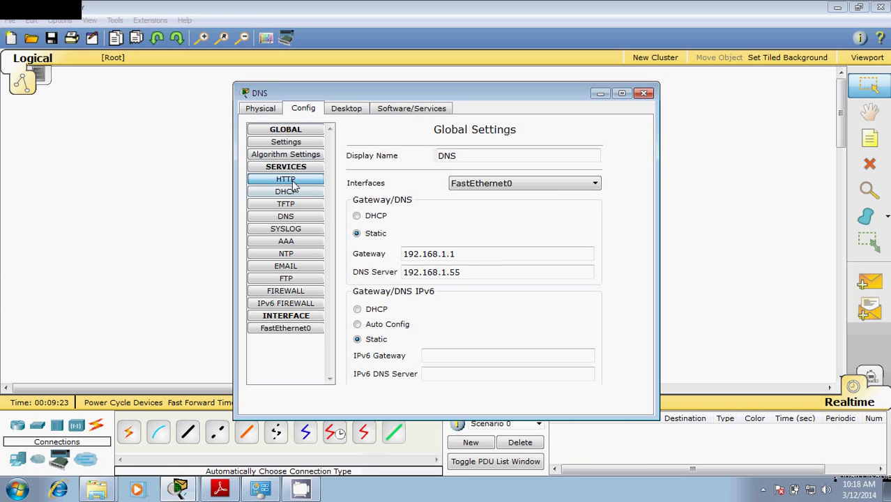
left_click(430, 179)
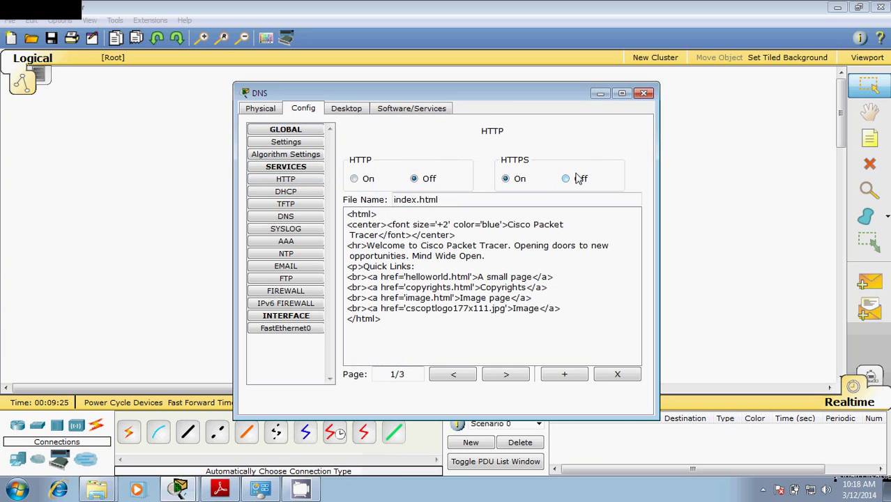
left_click(576, 179)
left_click(314, 193)
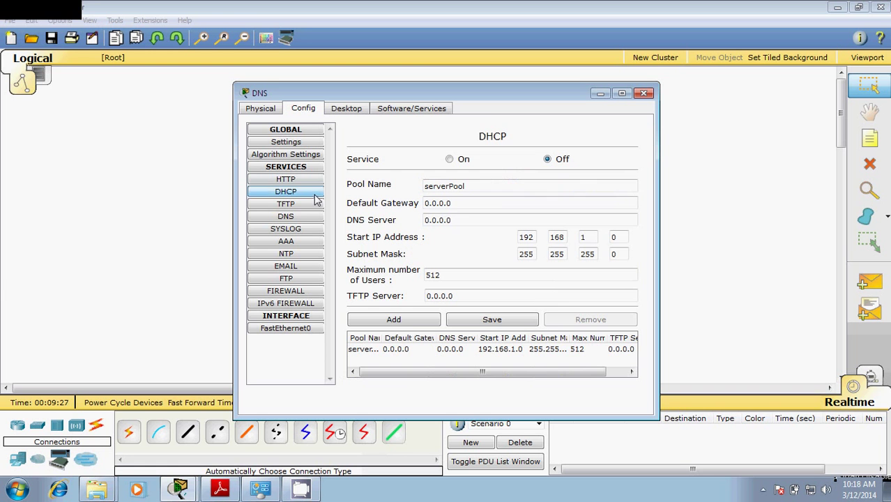
Step: Add an A record on the DNS server mapping navin.com to 192.168.1.4 and turn on its DNS service
left_click(306, 216)
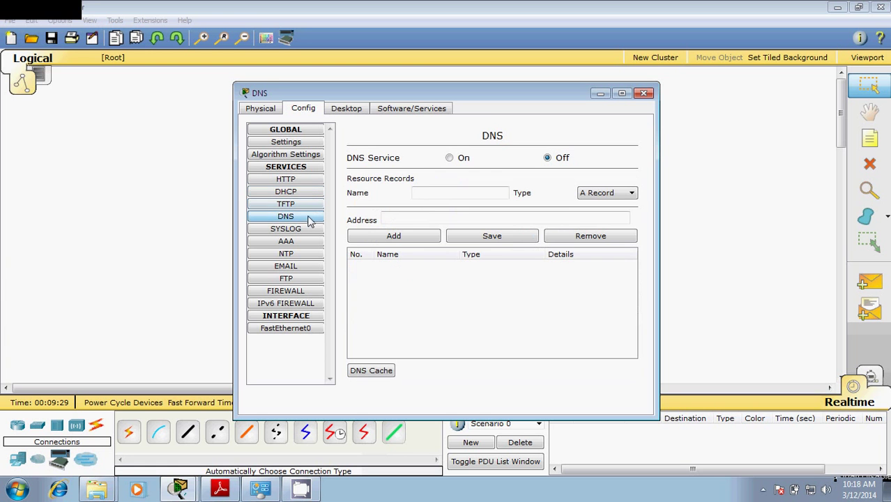
left_click(414, 195)
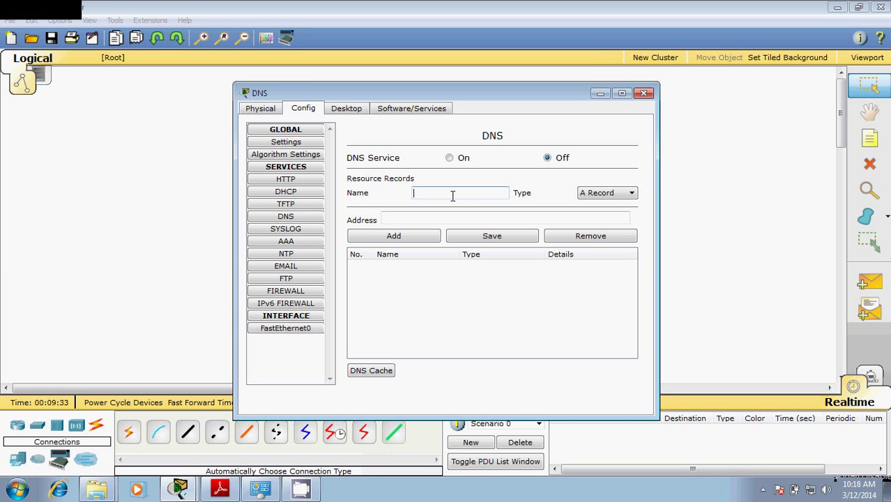
type("navin.com")
left_click(444, 217)
type("192")
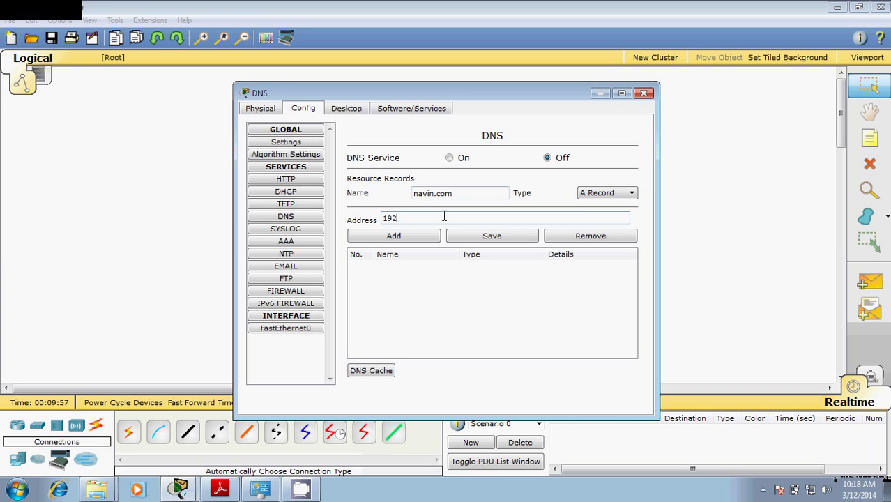
type(".168.1.4")
left_click(426, 238)
left_click(424, 237)
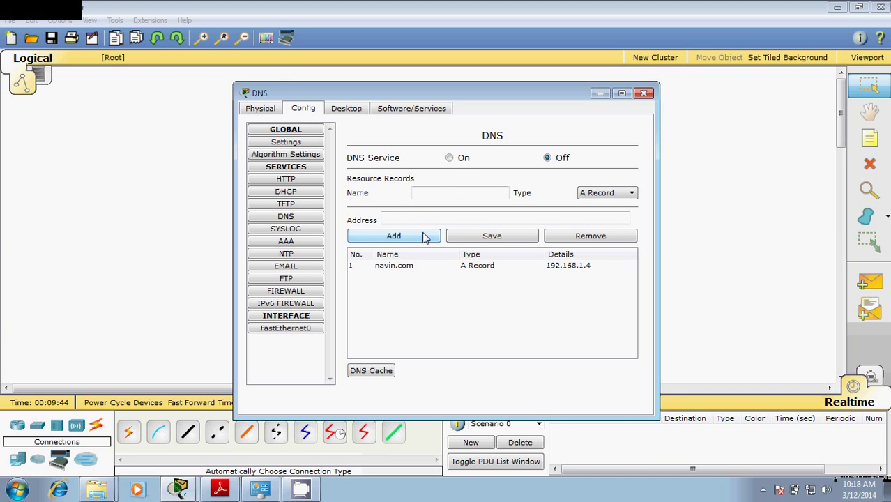
left_click(451, 159)
left_click(643, 93)
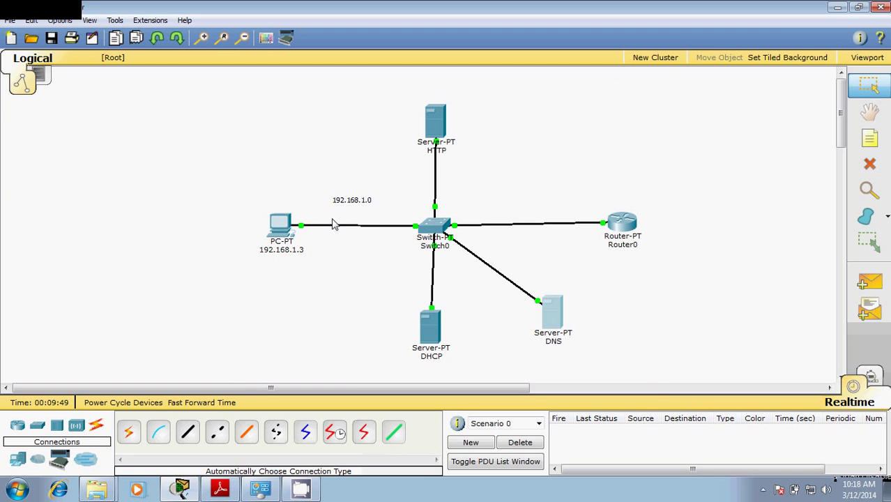
Step: Test name resolution by opening navin.com in the web browser of the PC 192.168.1.3
left_click(282, 227)
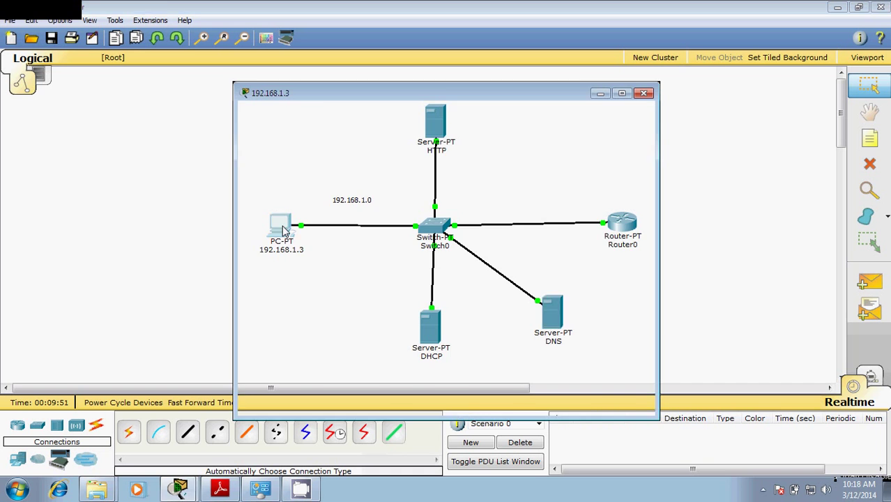
left_click(607, 171)
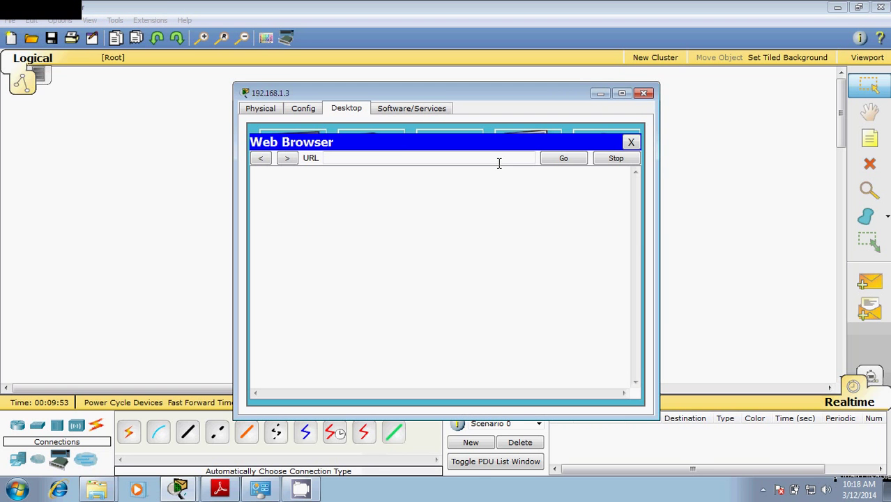
left_click(385, 158)
type("navin.com")
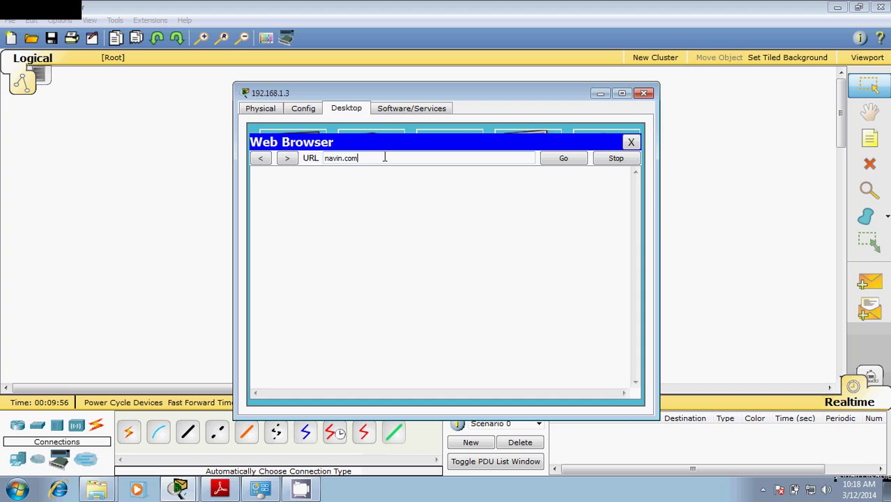
key("Return")
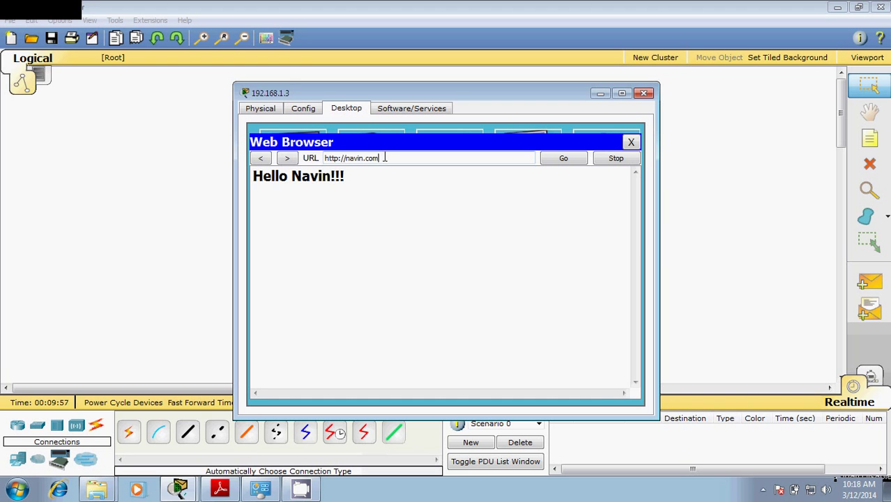
left_click(644, 93)
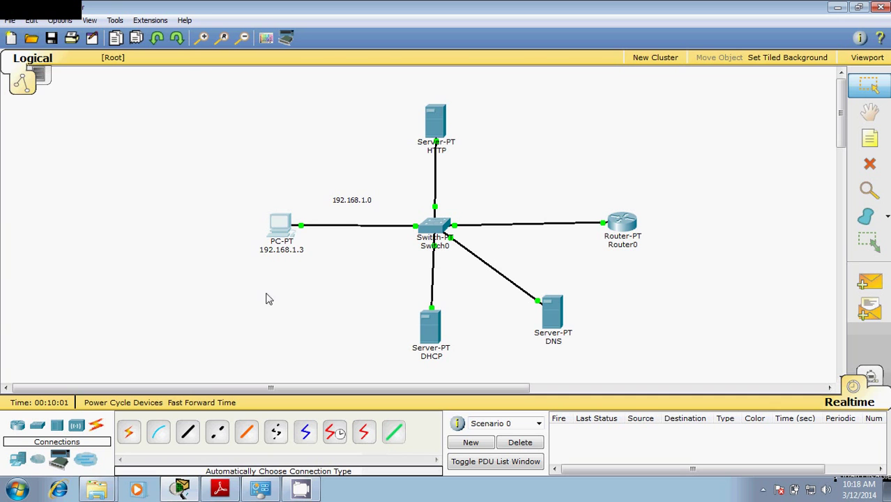
left_click(218, 491)
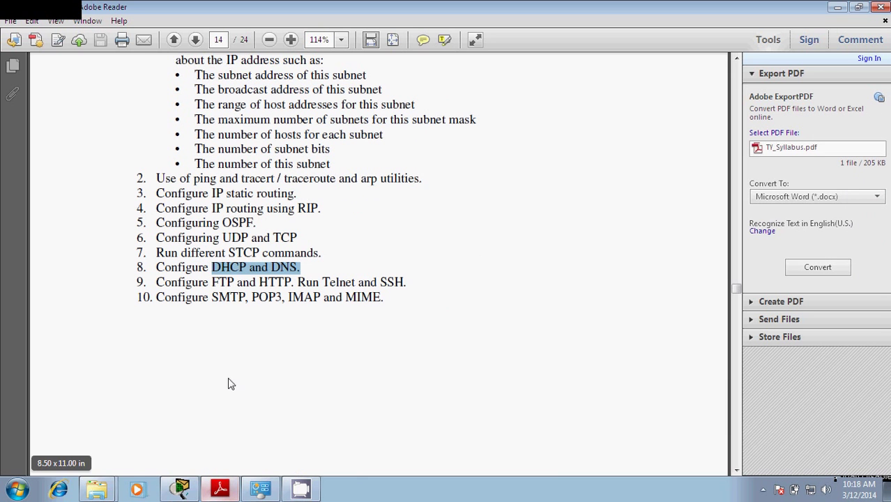
left_click(179, 490)
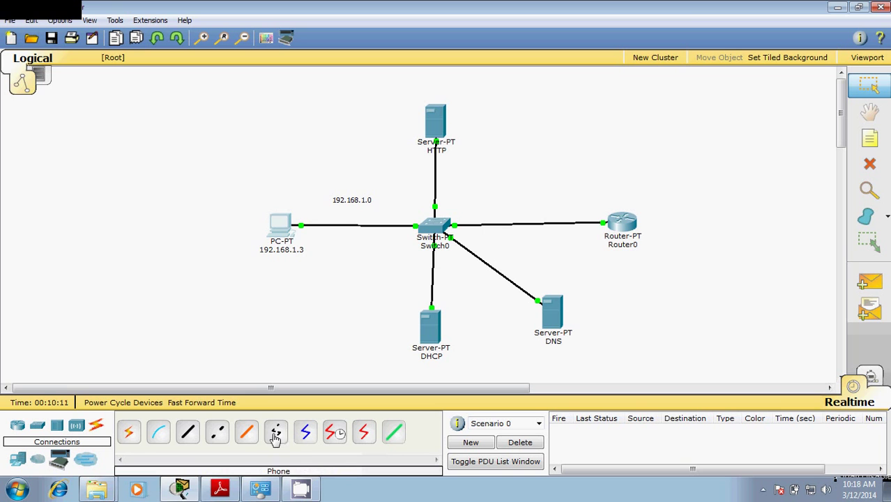
left_click(300, 490)
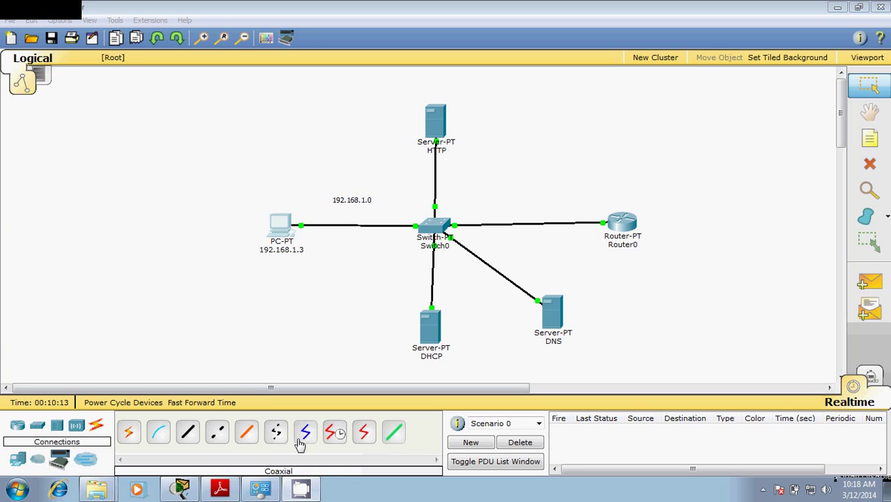